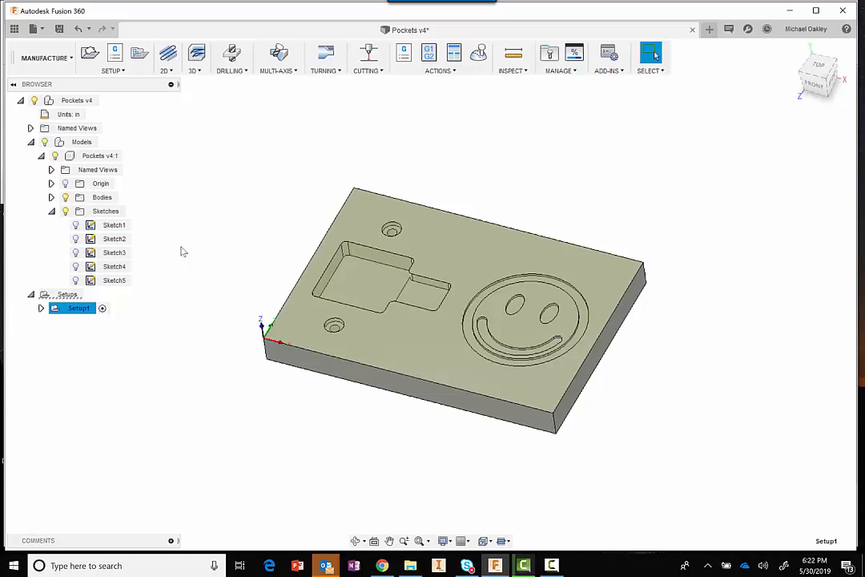
# Edit Setup1 and move its work coordinate origin to the stock box point at the centre of the top face
pyautogui.click(41, 308)
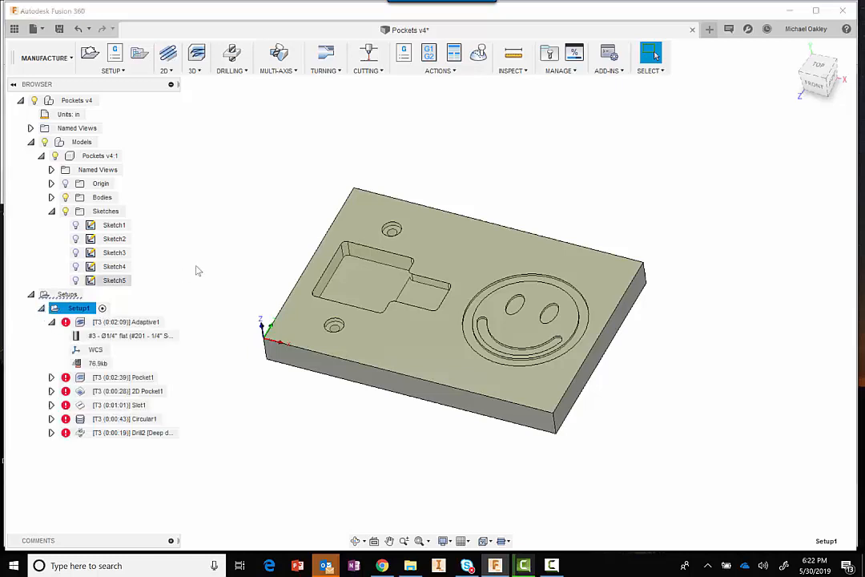
pyautogui.click(52, 321)
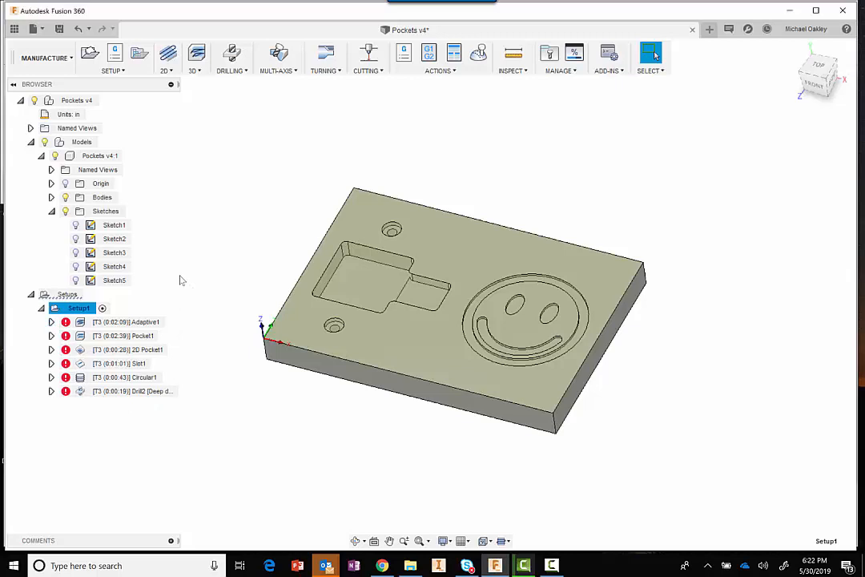
pyautogui.press('Escape')
pyautogui.doubleClick(109, 307)
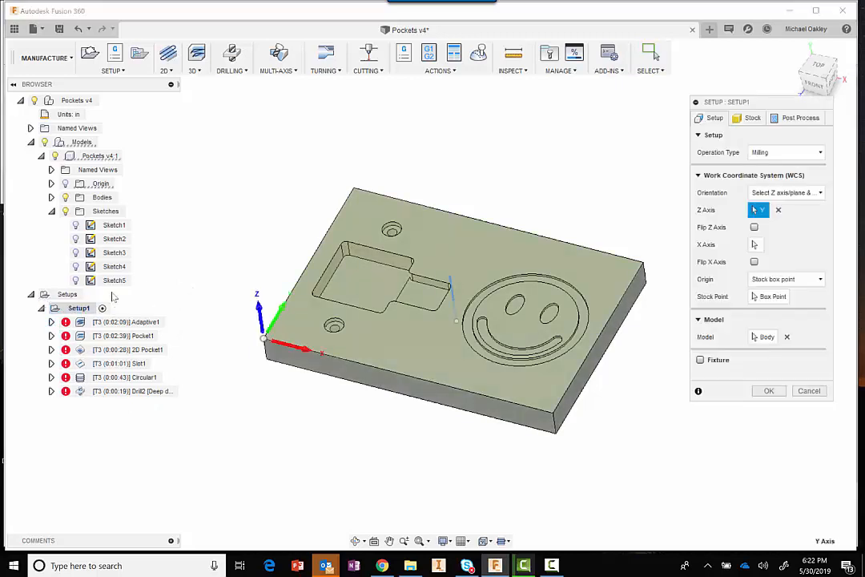
pyautogui.click(754, 118)
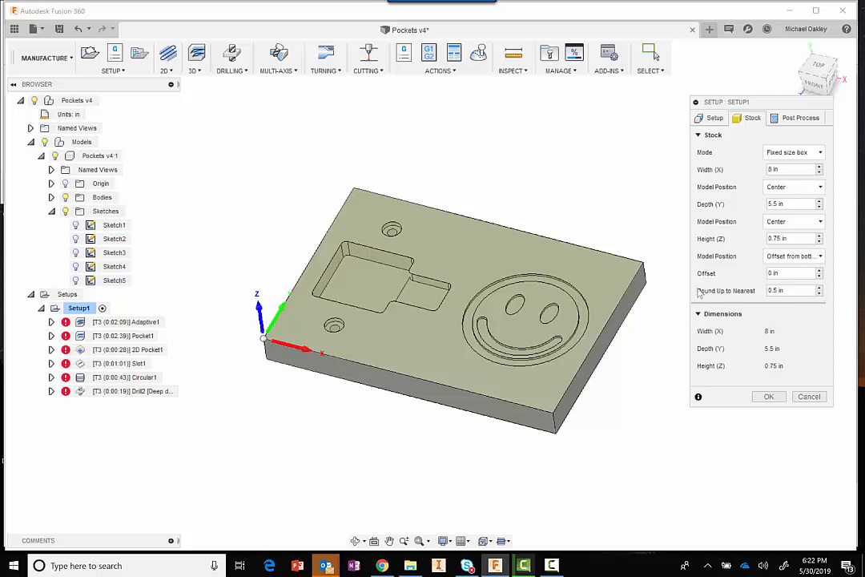
pyautogui.click(715, 119)
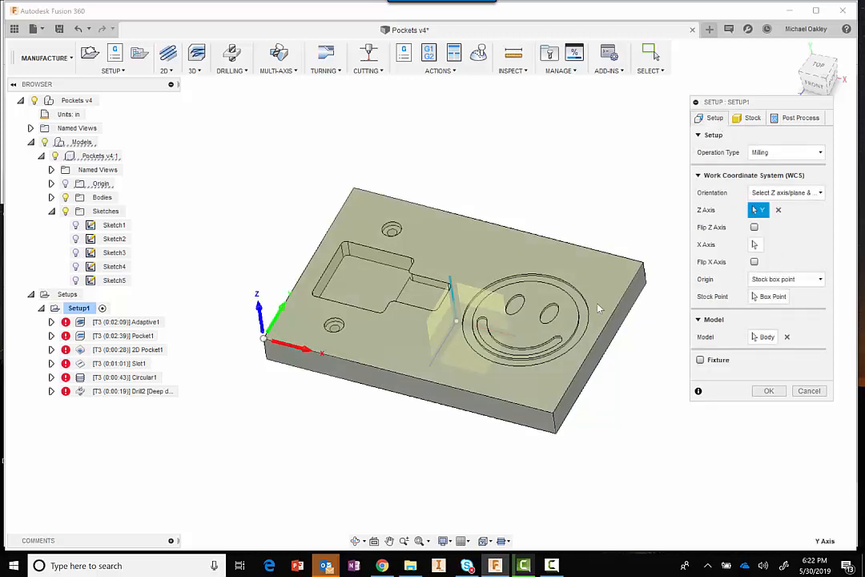
pyautogui.click(757, 297)
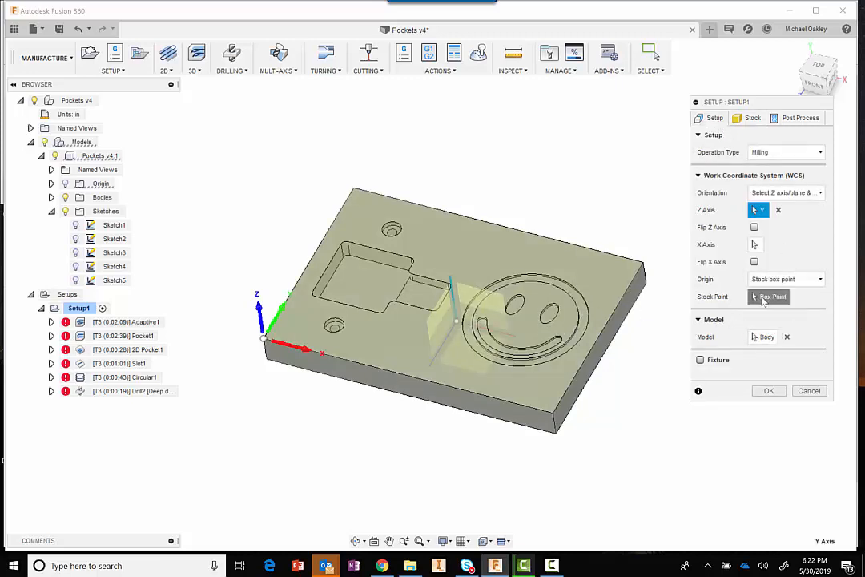
pyautogui.click(453, 301)
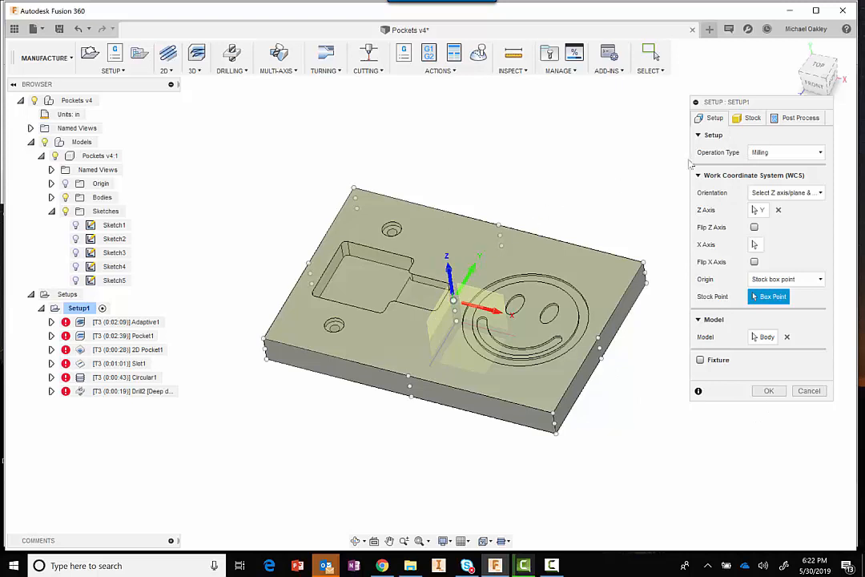
# Review the setup's WCS orientation options and the model's origin axes, and accept the setup changes
pyautogui.click(745, 120)
pyautogui.click(721, 120)
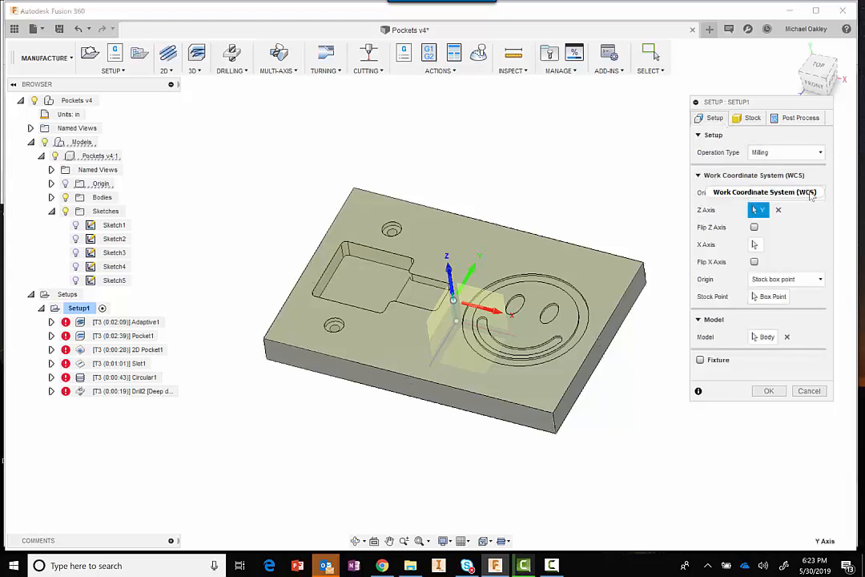
pyautogui.moveTo(757, 195)
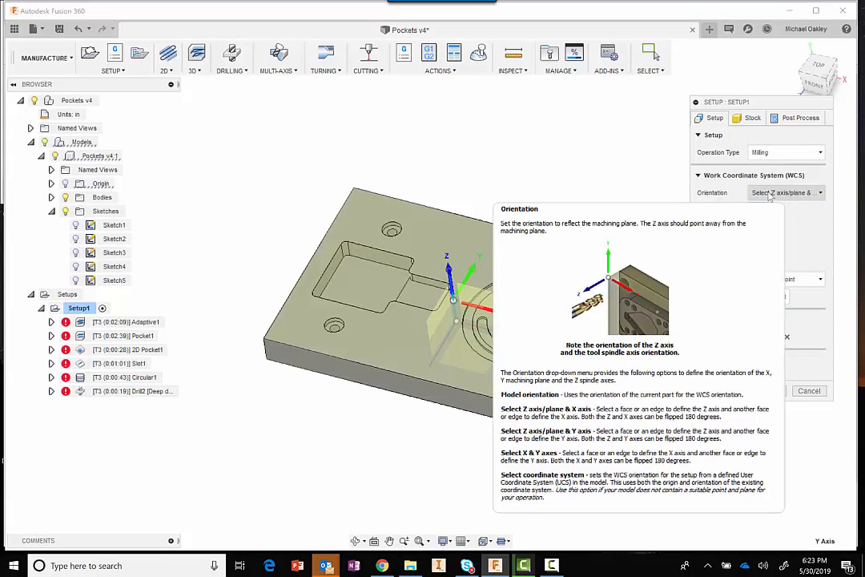
pyautogui.click(821, 193)
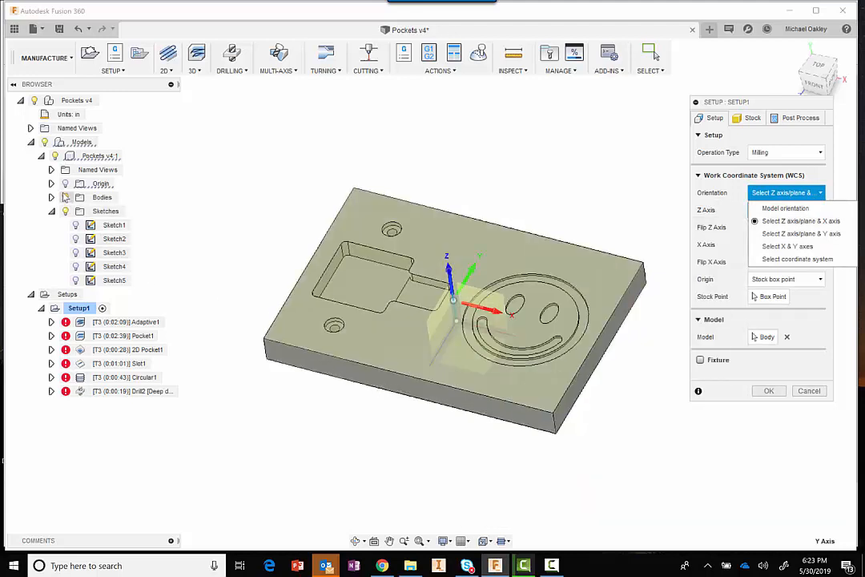
pyautogui.click(44, 157)
pyautogui.click(81, 186)
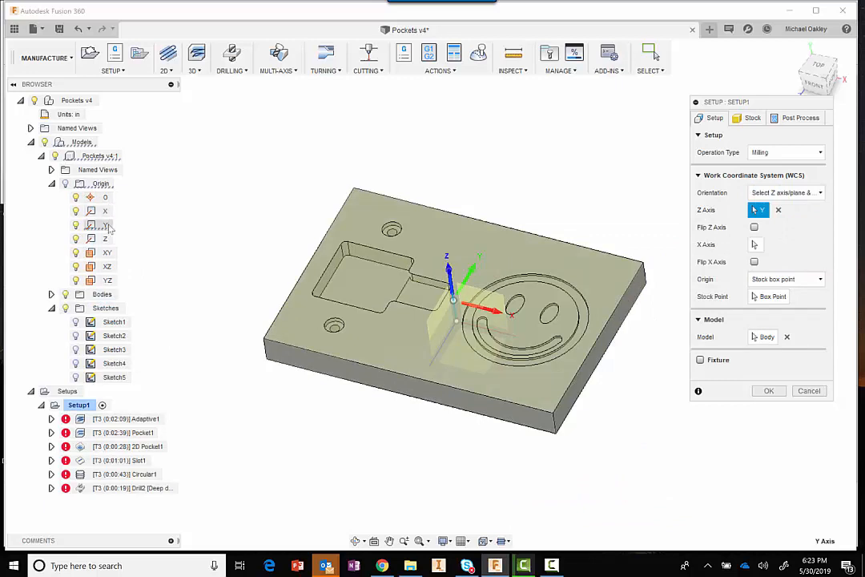
pyautogui.click(51, 183)
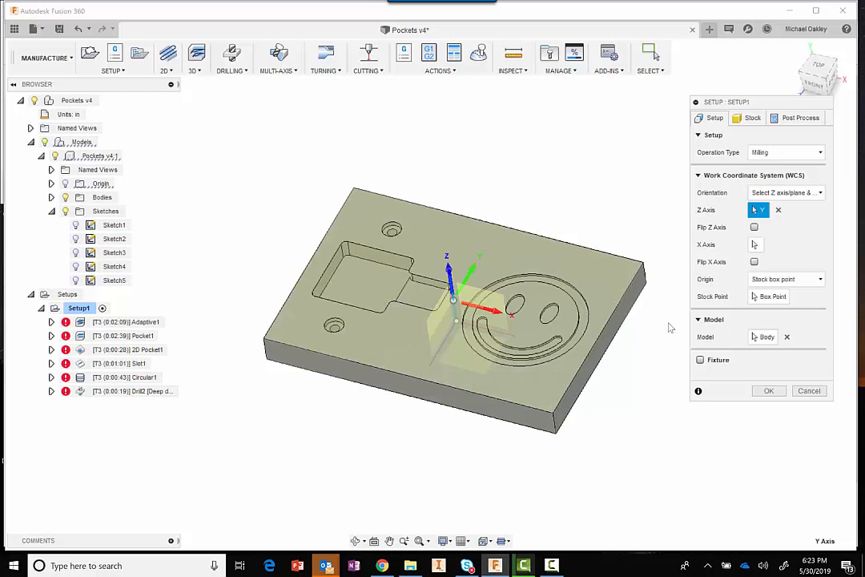
pyautogui.click(769, 392)
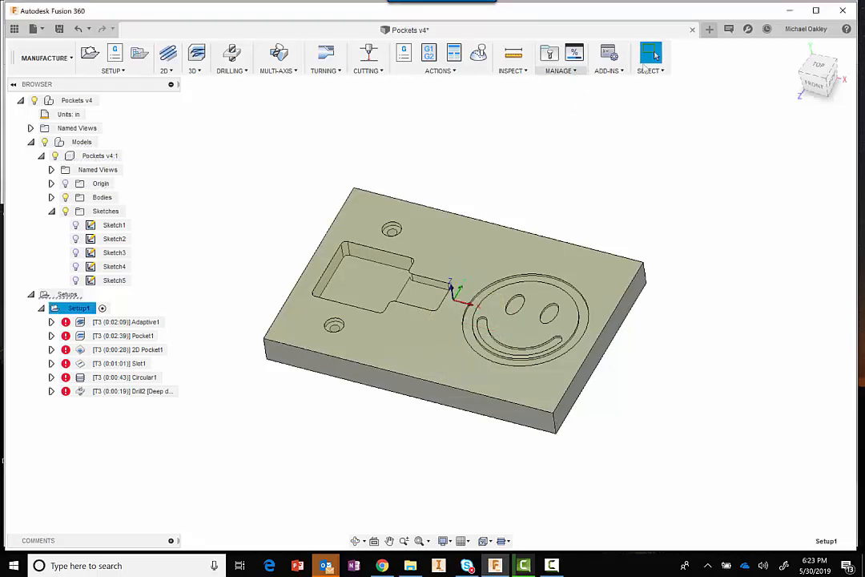
# Check the Enable Cloud Libraries option in the Manufacture preferences, leaving the preferences as they are
pyautogui.click(806, 29)
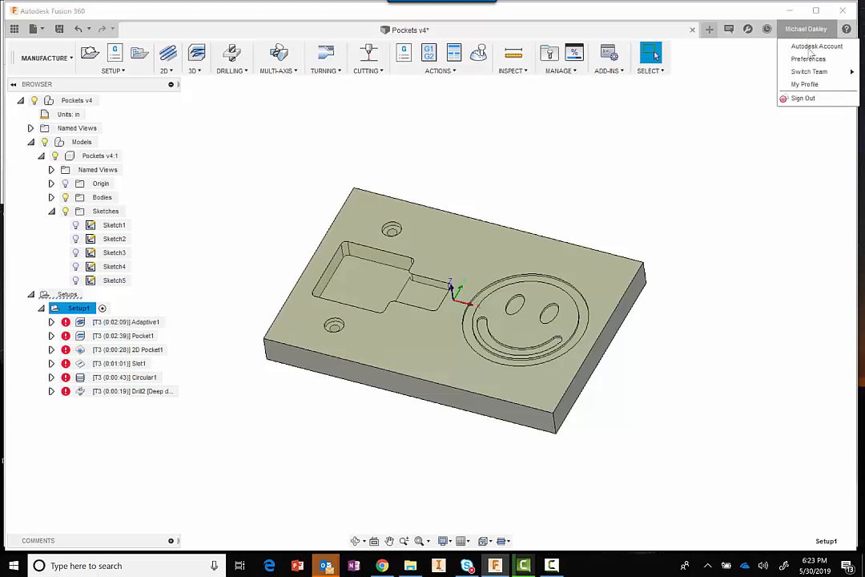
pyautogui.click(810, 61)
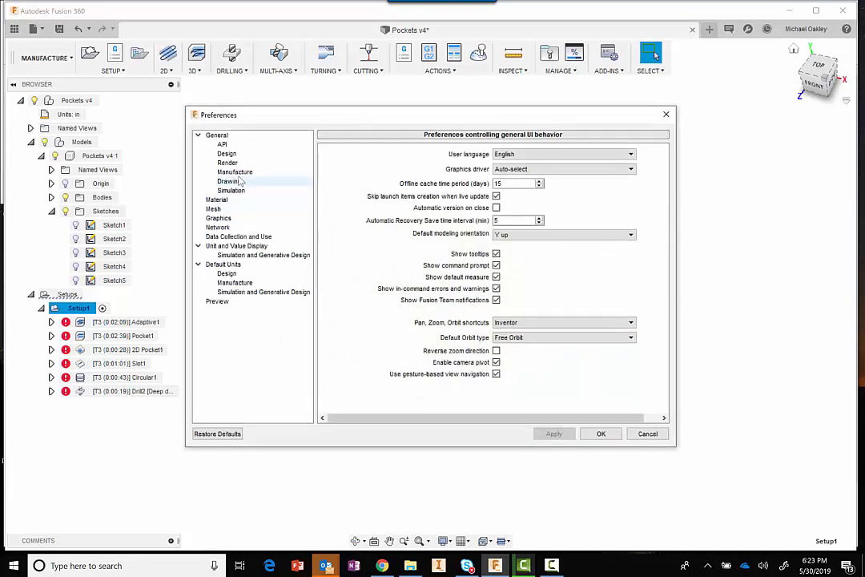
pyautogui.click(236, 173)
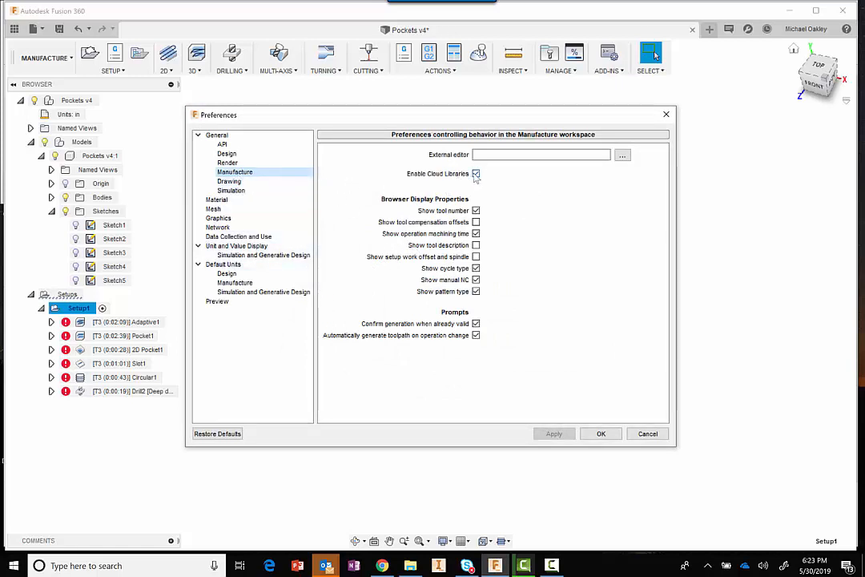
pyautogui.click(649, 434)
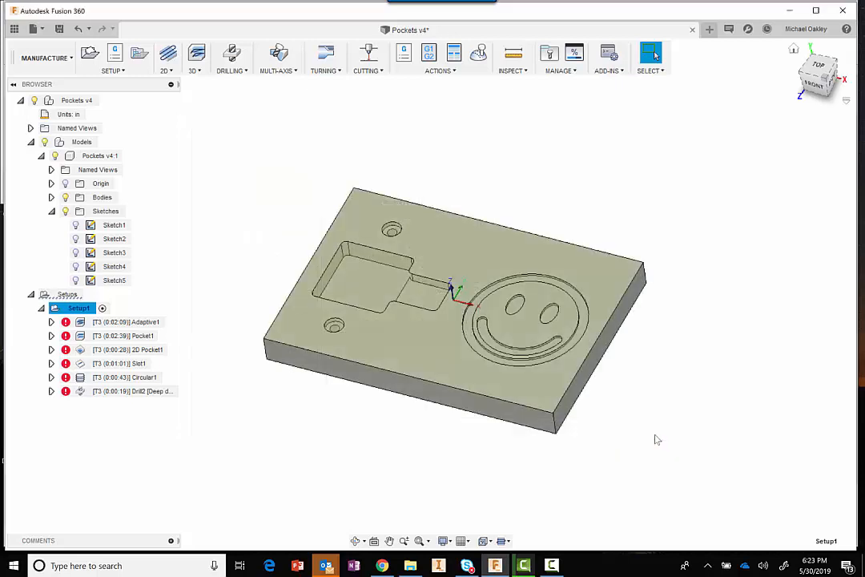
# Open the tool library and examine the Makita holder in the Shapeoko cloud library
pyautogui.click(559, 71)
pyautogui.click(572, 97)
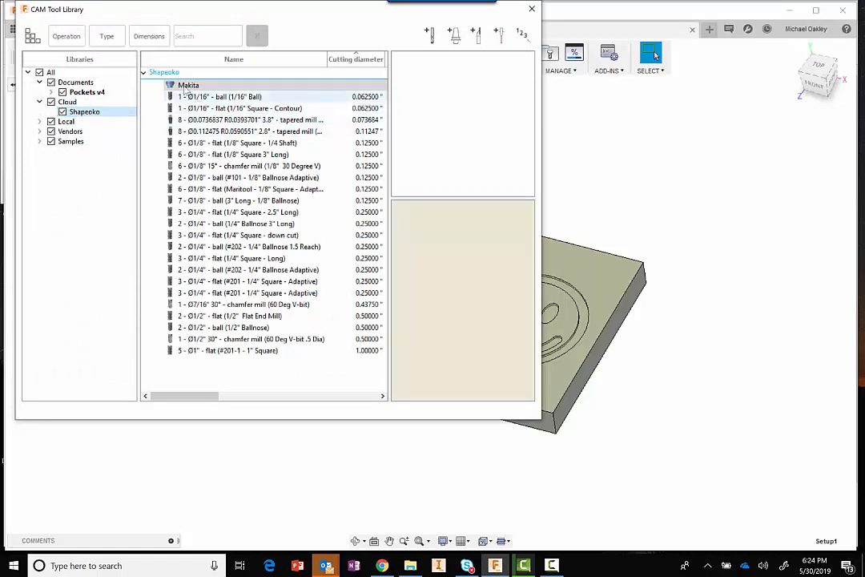
pyautogui.click(196, 95)
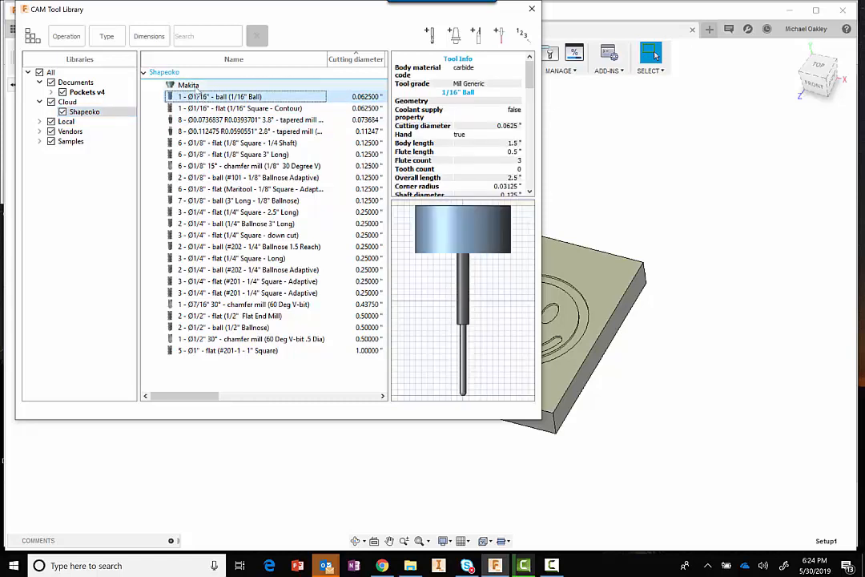
pyautogui.click(191, 85)
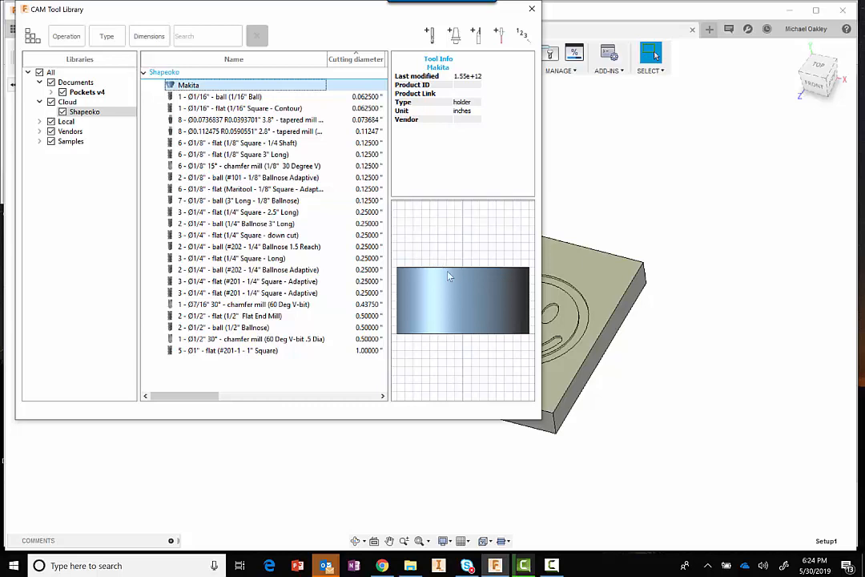
# Examine the Shapeoko library's small cutters, from the 1/16" ball and flat mills through the tapered mills to the 1/8" flat mills
pyautogui.click(210, 97)
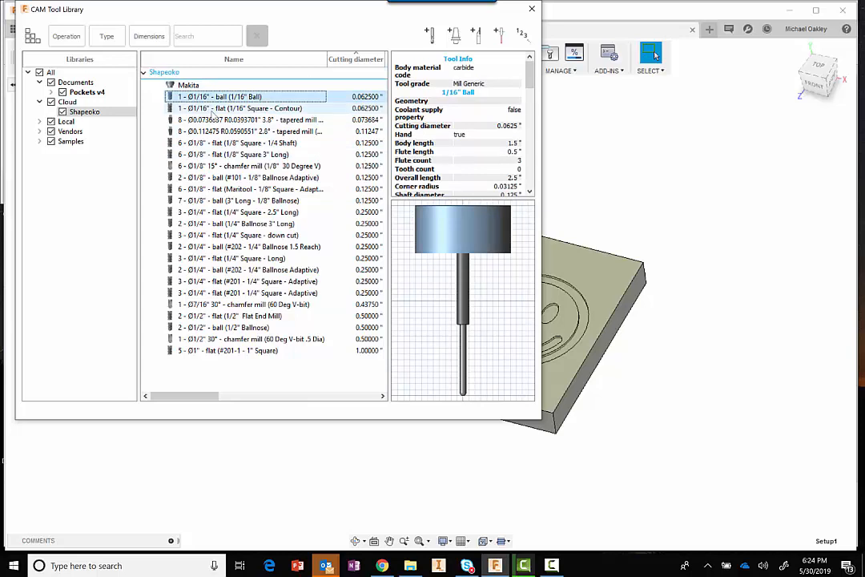
pyautogui.click(214, 110)
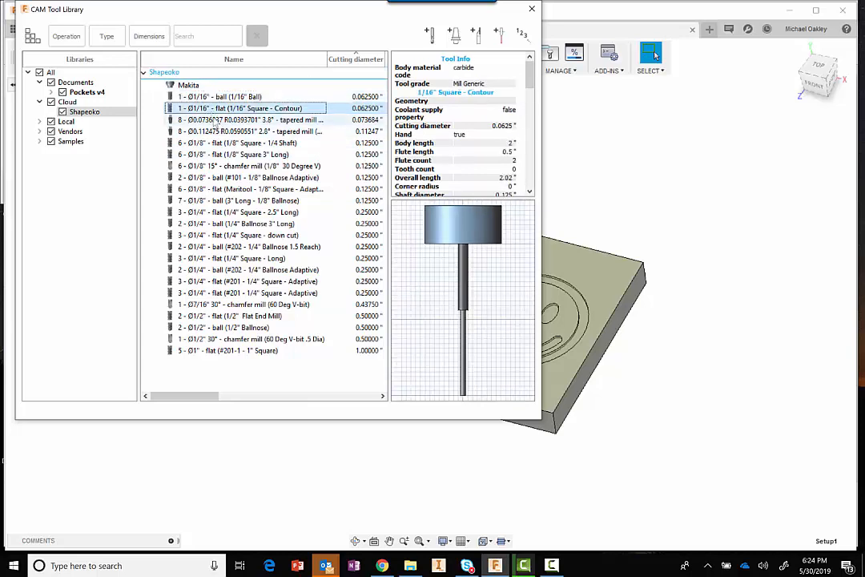
pyautogui.click(215, 120)
pyautogui.click(218, 131)
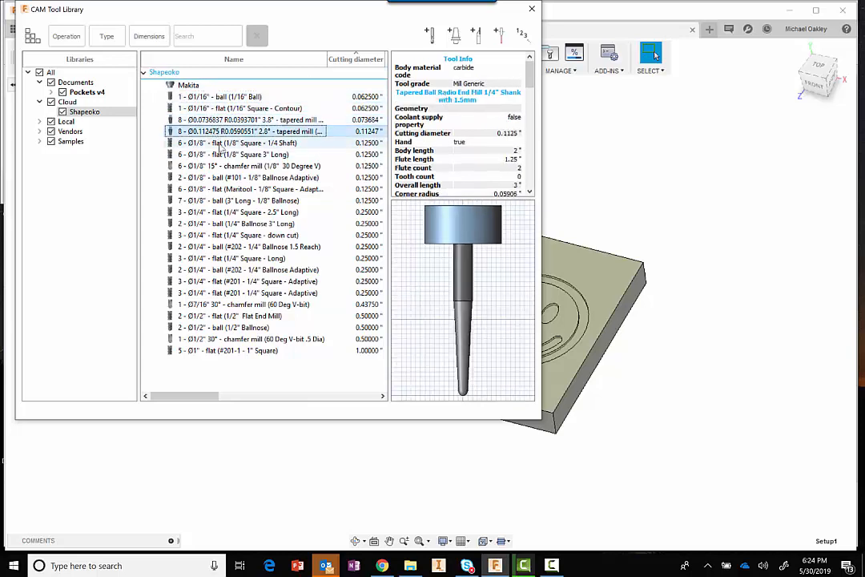
pyautogui.click(220, 144)
pyautogui.click(220, 154)
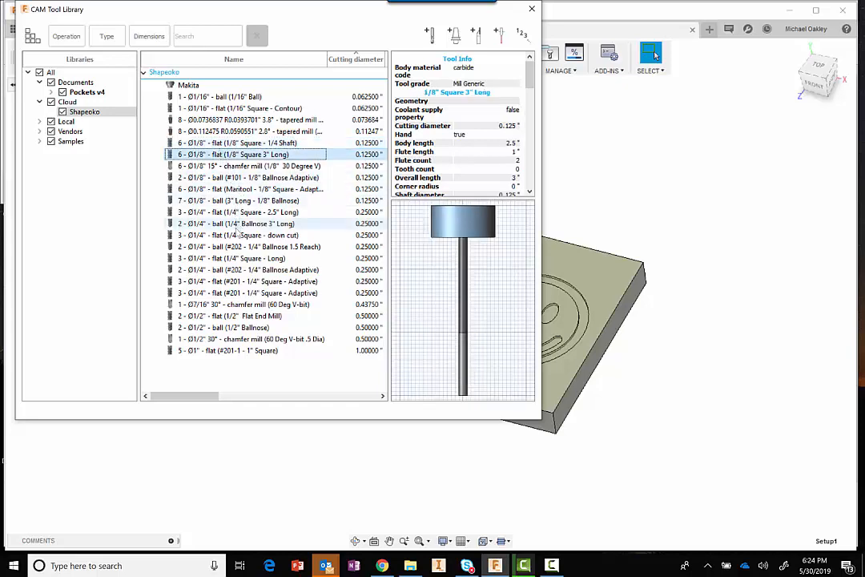
# Examine the 60-degree V-bits, the 1" square cutter and the 1/2" ballnose and flat end mills in the Shapeoko library
pyautogui.click(237, 304)
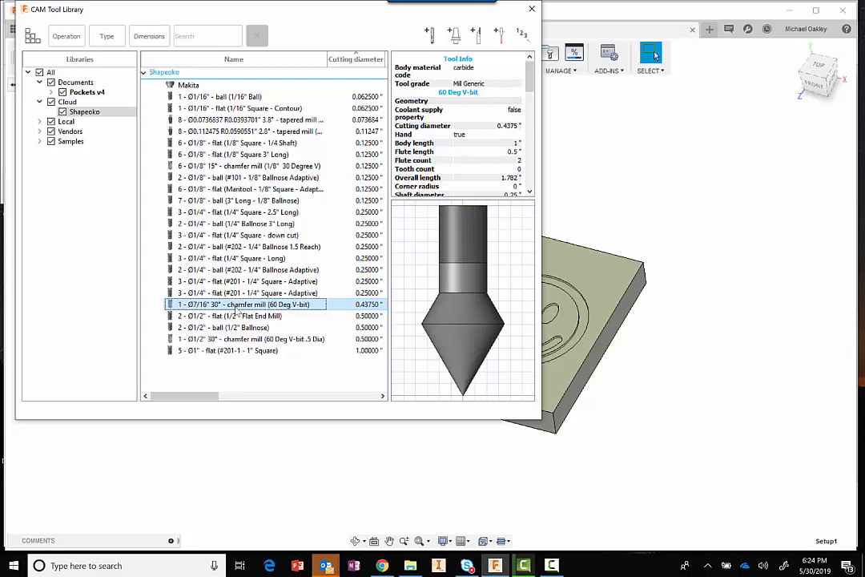
pyautogui.click(238, 340)
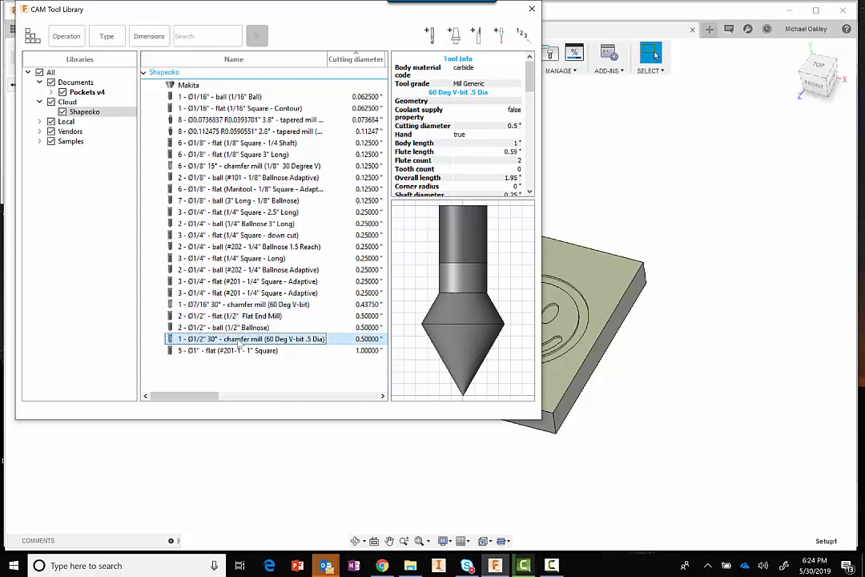
pyautogui.click(239, 351)
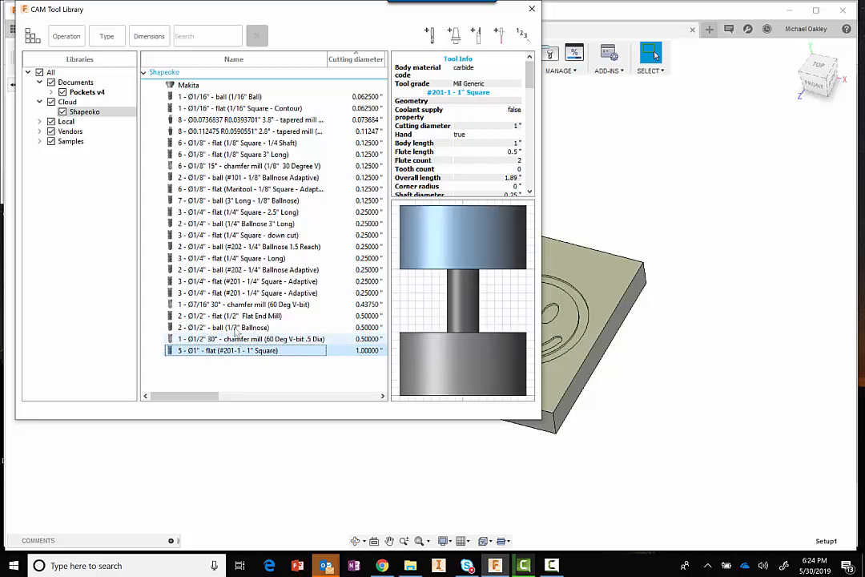
pyautogui.click(236, 327)
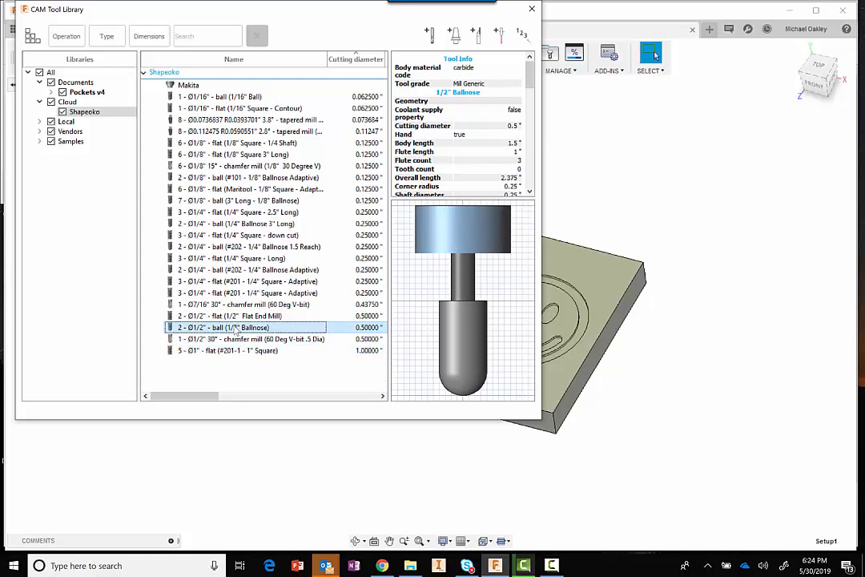
pyautogui.click(237, 318)
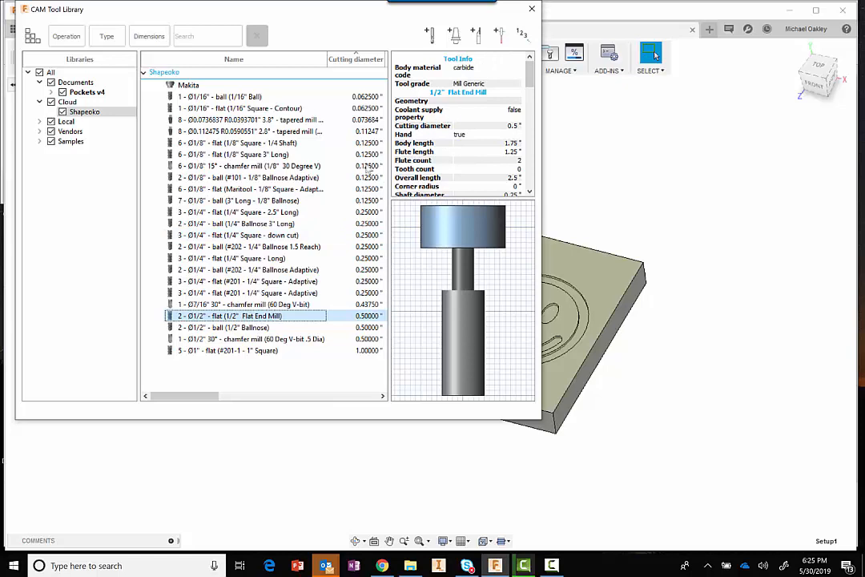
# Open the 1/4" Square - 2.5" Long flat end mill for editing and review its description, cutter geometry, shaft, holder, feeds and speeds
pyautogui.rightClick(216, 212)
pyautogui.click(249, 220)
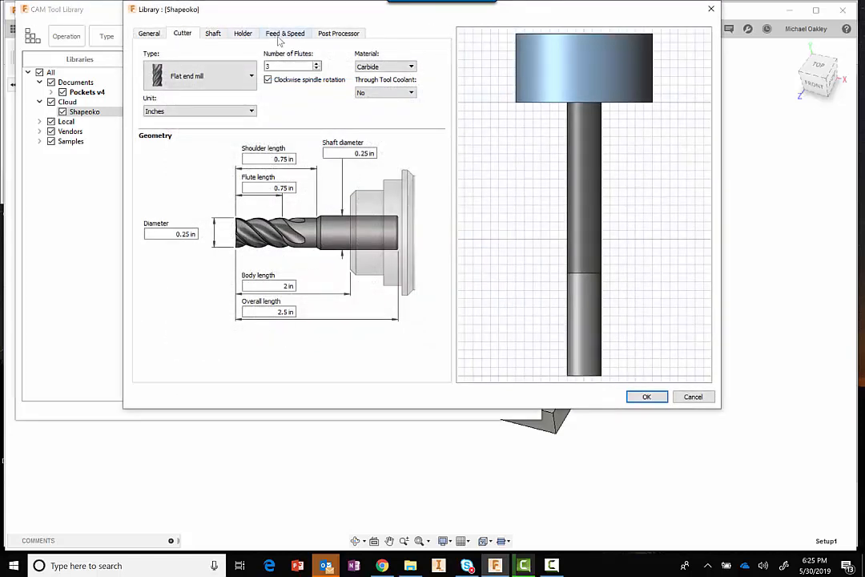
pyautogui.click(281, 34)
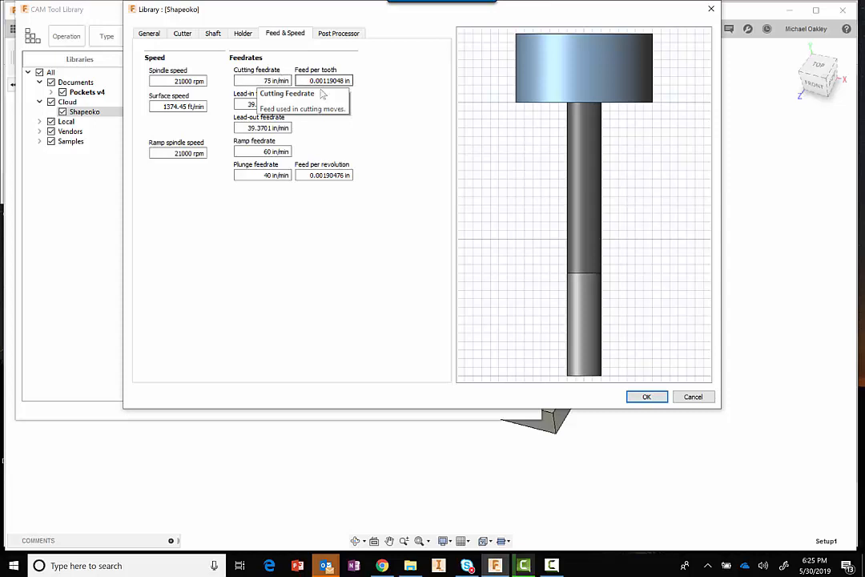
pyautogui.click(157, 35)
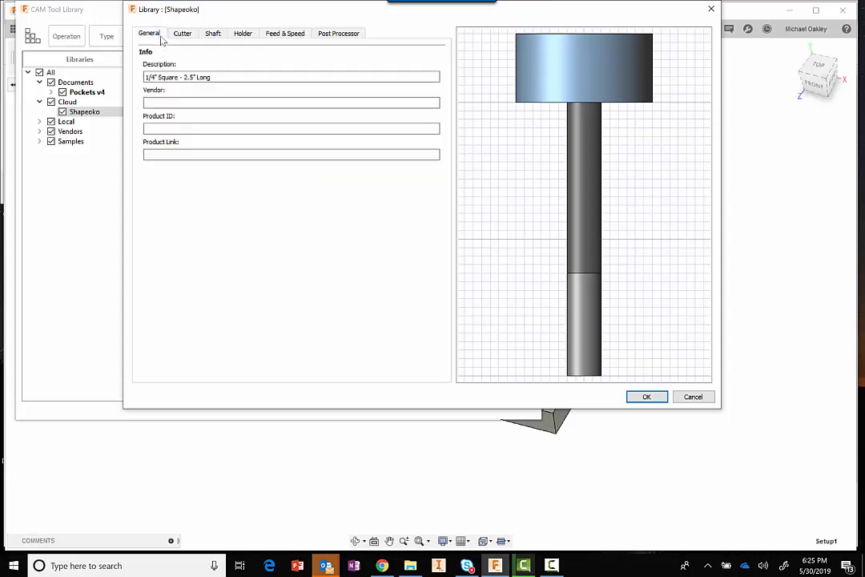
pyautogui.click(186, 36)
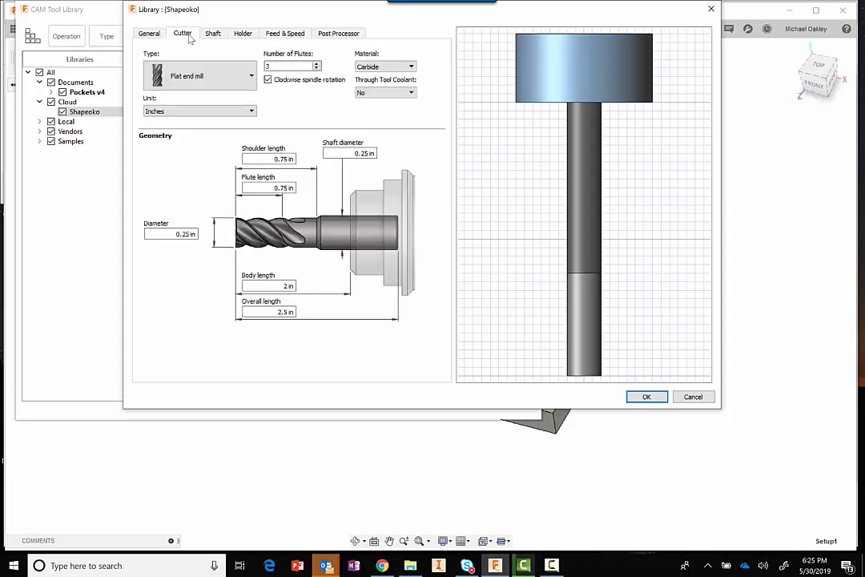
pyautogui.click(213, 34)
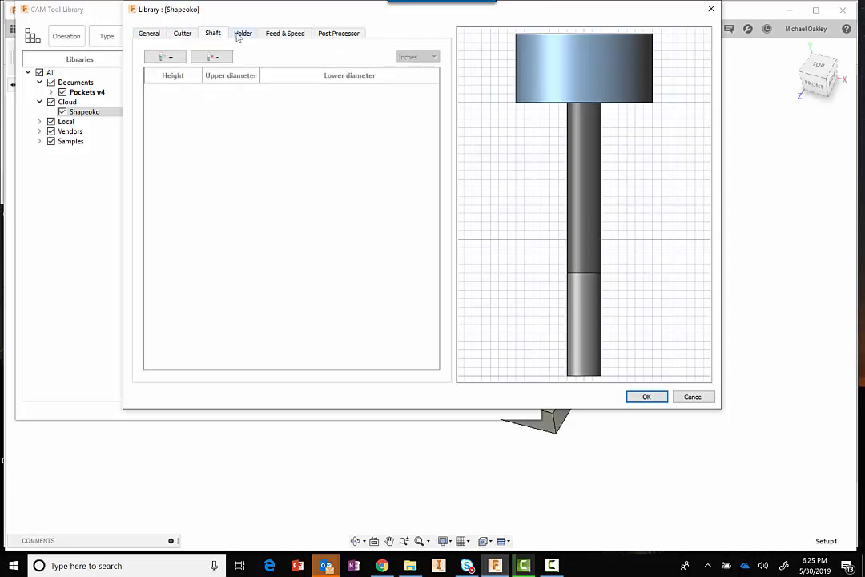
pyautogui.click(246, 35)
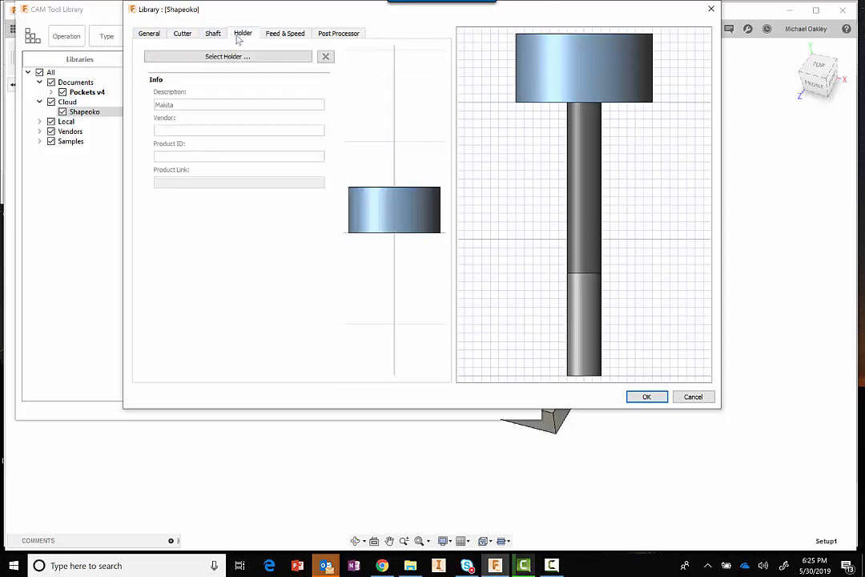
# Recheck the shaft and holder definitions of the 1/4" Square - 2.5" Long end mill and close the tool library
pyautogui.click(212, 34)
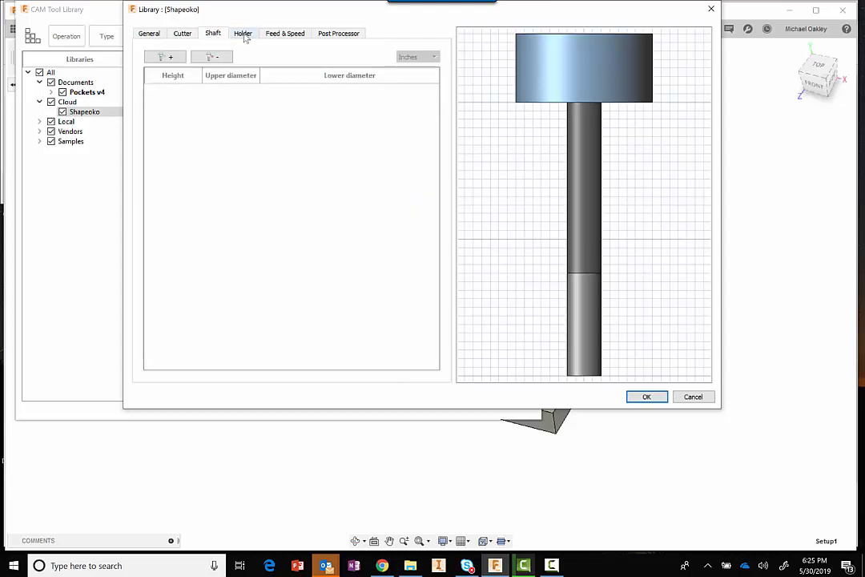
pyautogui.click(244, 35)
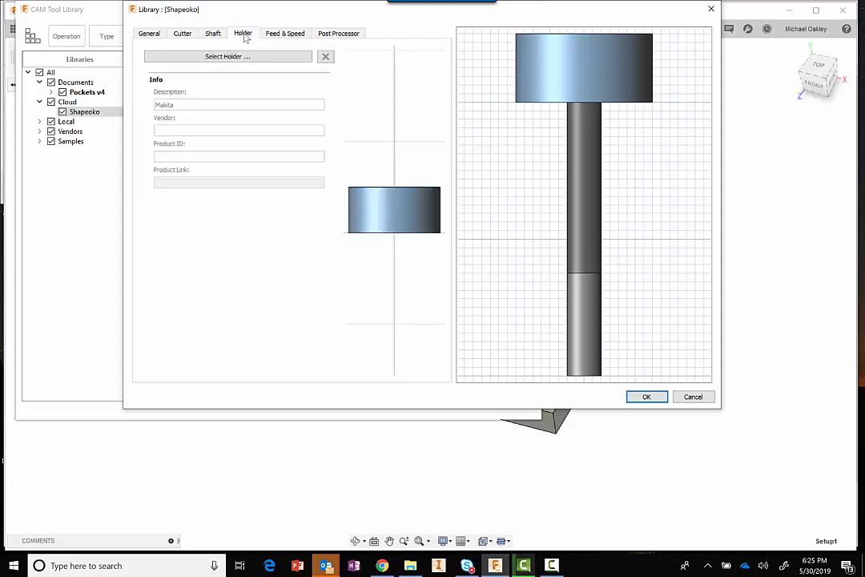
pyautogui.click(648, 397)
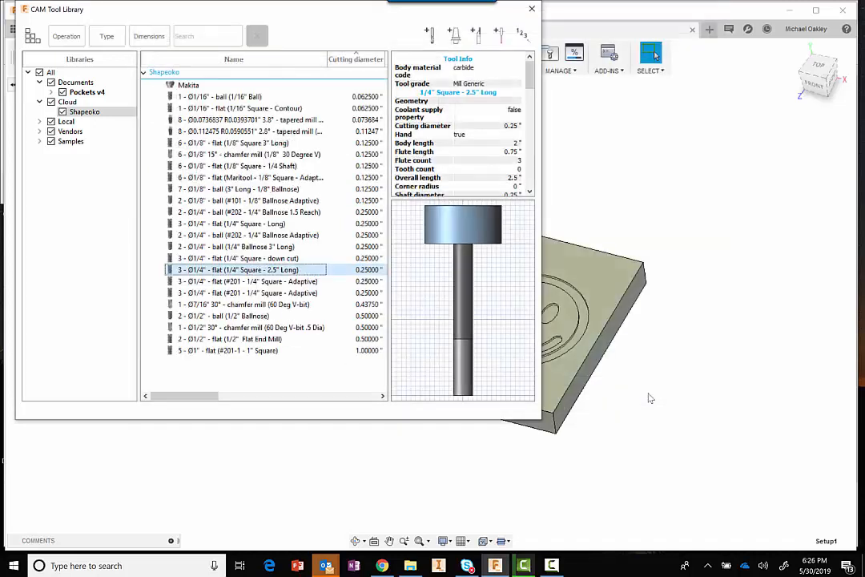
pyautogui.click(531, 9)
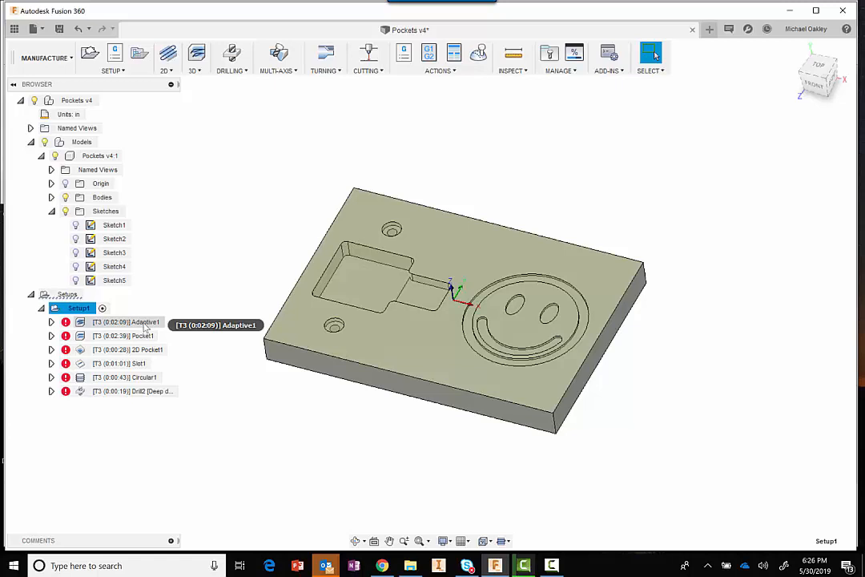
# Open the Adaptive1 operation for editing and keep the #201 - 1/4" Square - Adaptive flat end mill as its tool
pyautogui.rightClick(144, 324)
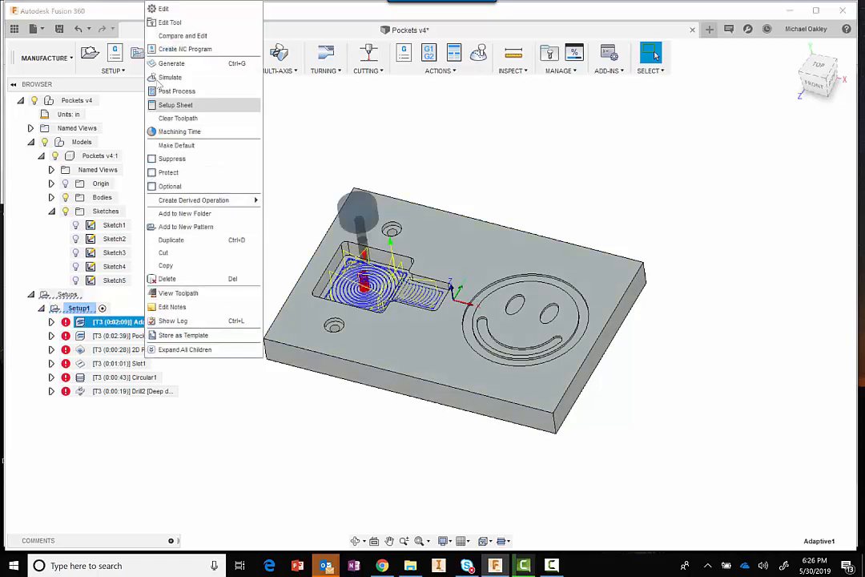
pyautogui.click(167, 10)
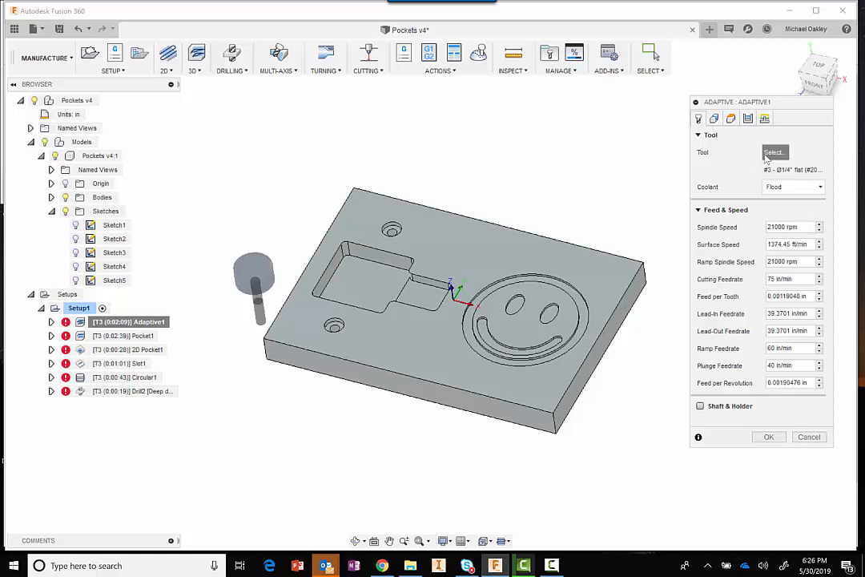
pyautogui.click(769, 155)
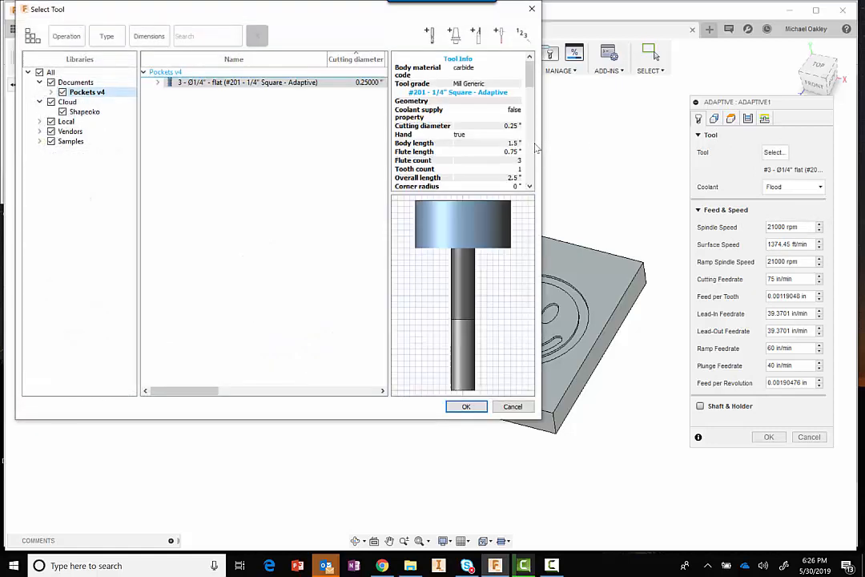
pyautogui.click(466, 406)
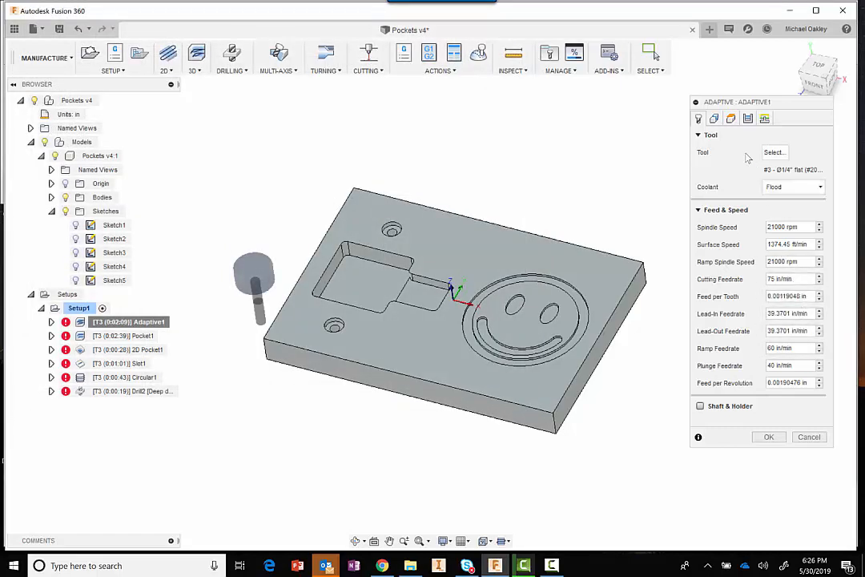
# Review Adaptive1's geometry and stock contour settings, its height planes from the front, and its passes settings
pyautogui.click(713, 119)
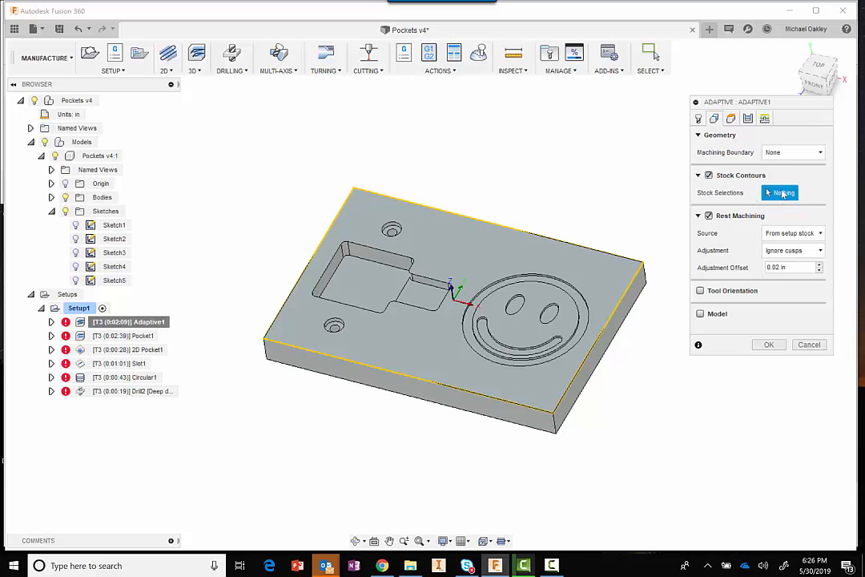
pyautogui.click(732, 119)
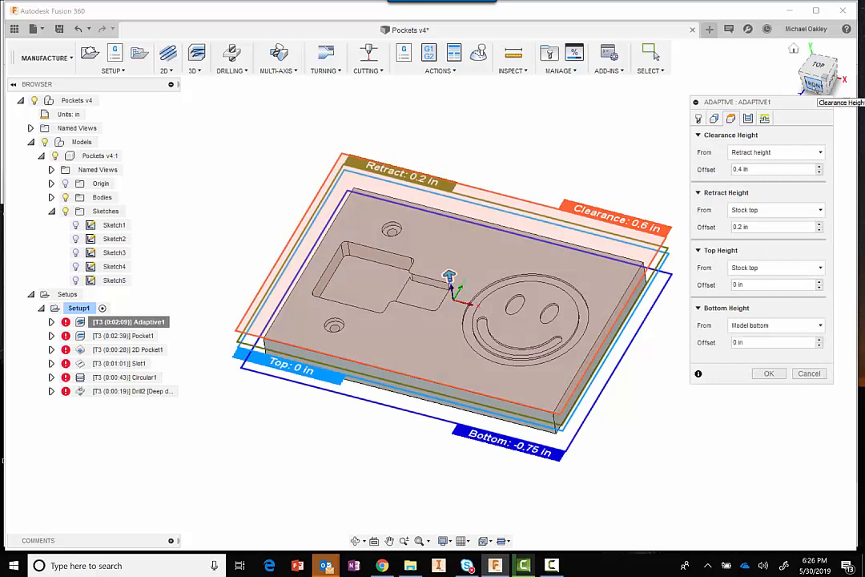
pyautogui.click(814, 85)
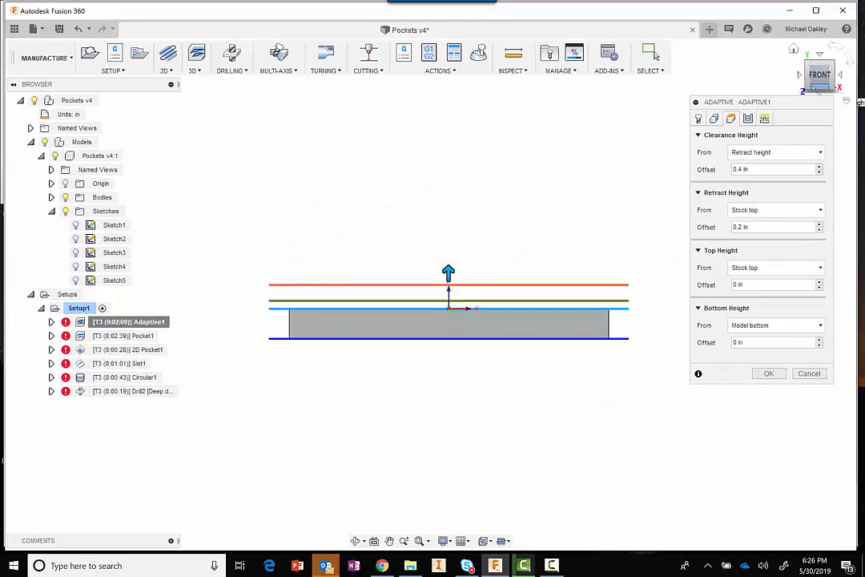
pyautogui.click(747, 119)
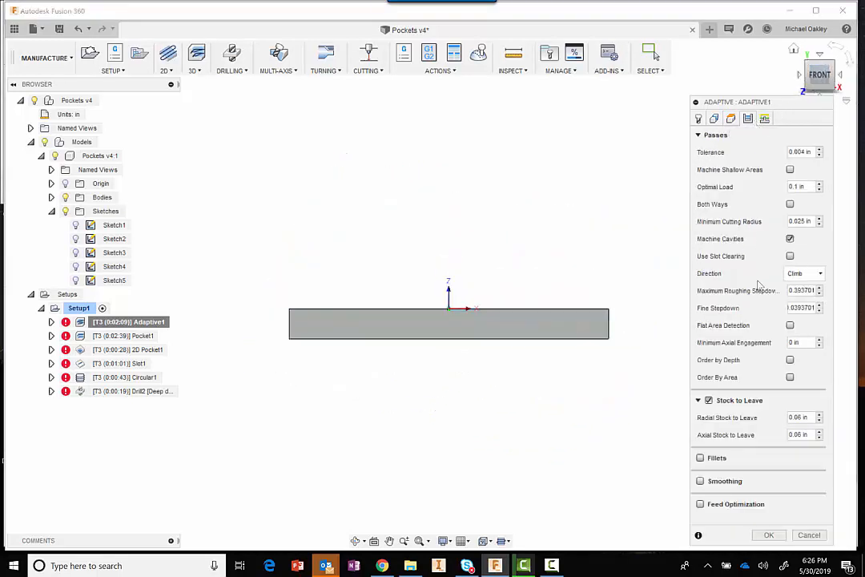
# Set Adaptive1's bottom height offset to 0.1 in from the model bottom
pyautogui.click(731, 119)
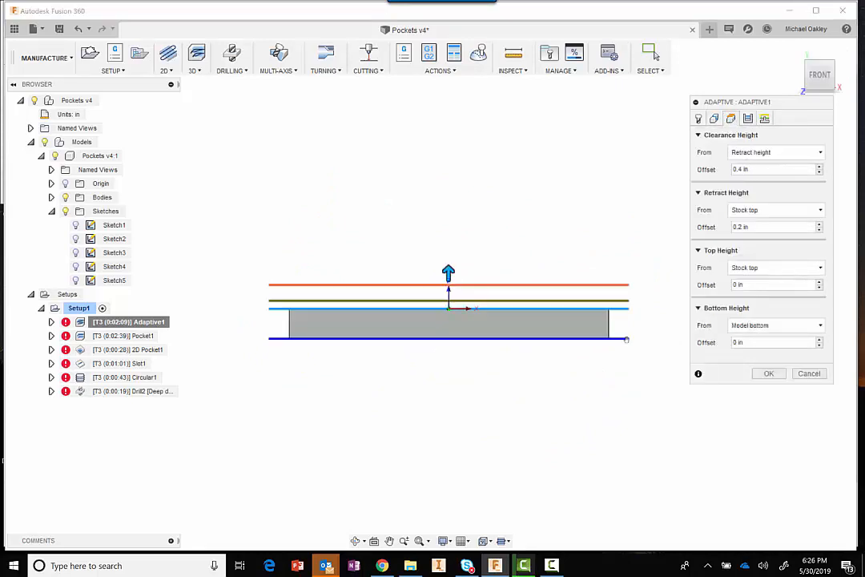
pyautogui.click(761, 343)
pyautogui.press('BackSpace')
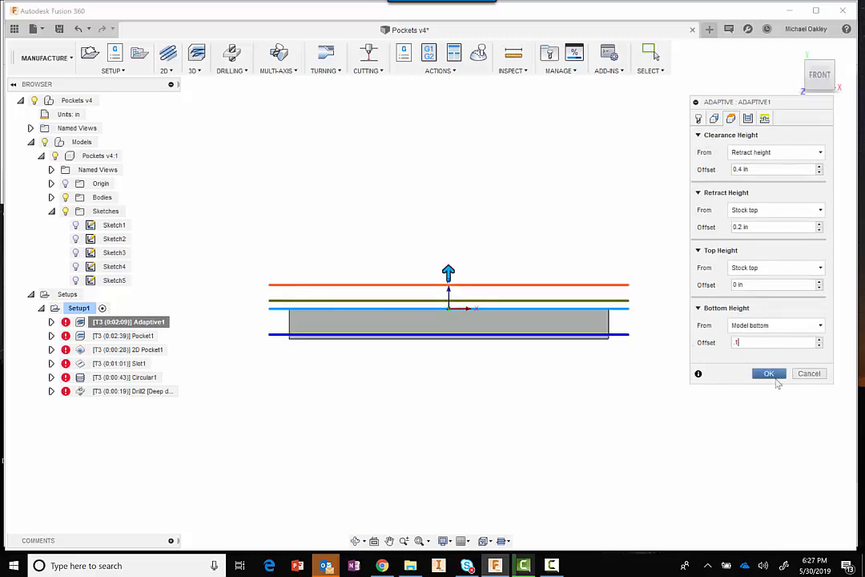
# Review Adaptive1's maximum roughing stepdown, stock to leave and linking settings, keep the Helix ramp type, and accept the operation
pyautogui.click(748, 118)
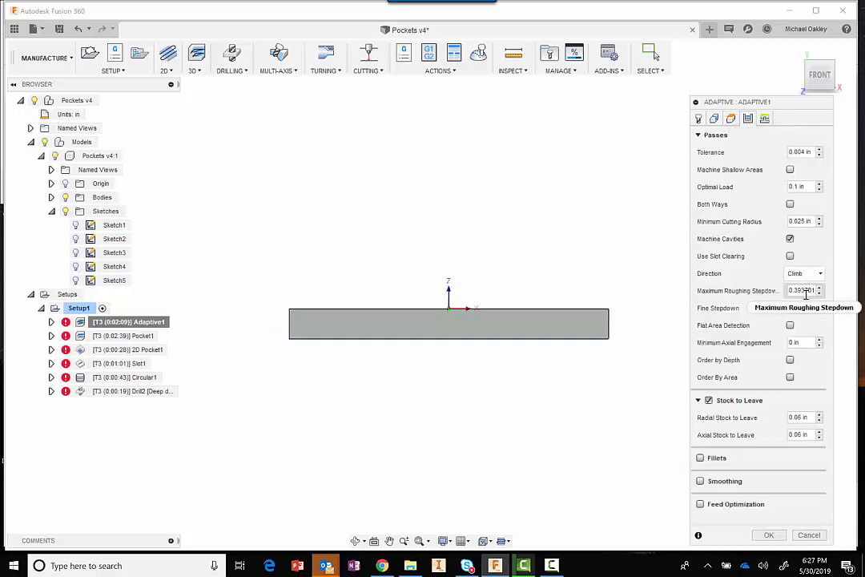
pyautogui.moveTo(803, 294)
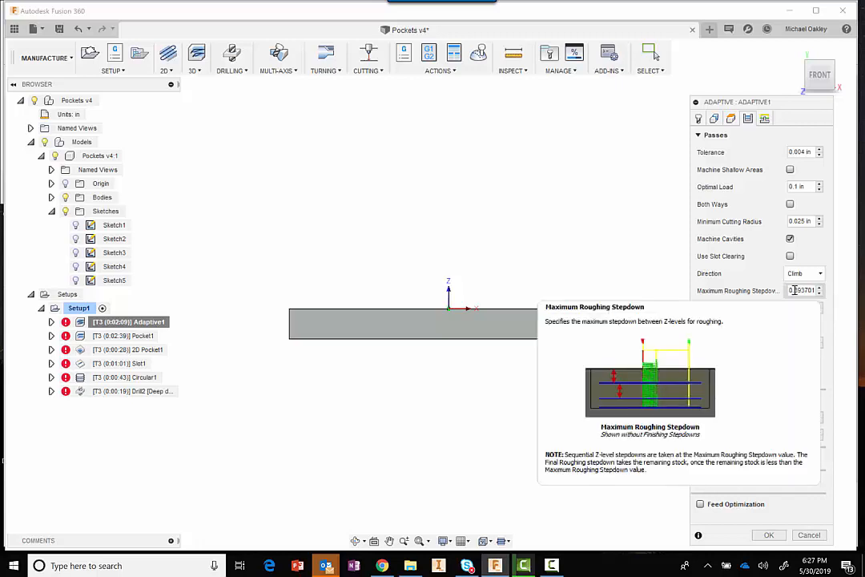
pyautogui.scroll(-1, 589, 266)
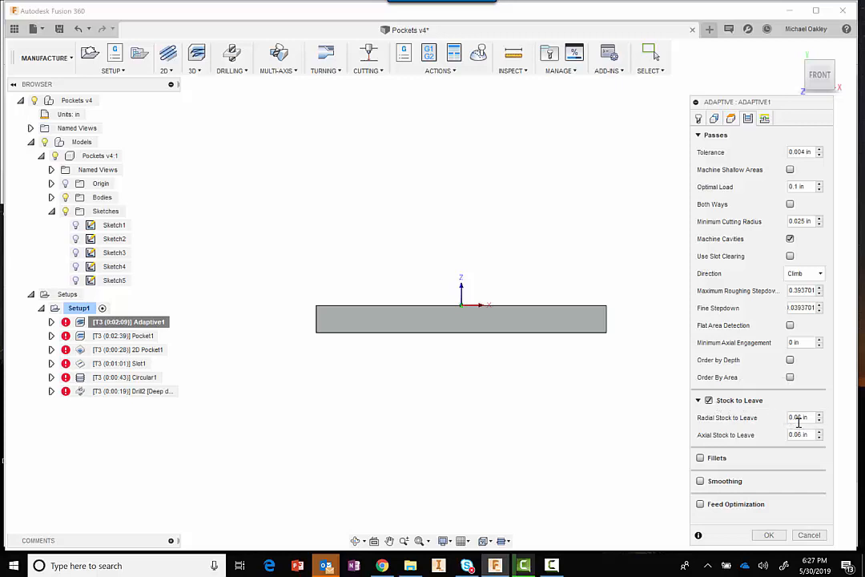
pyautogui.moveTo(812, 418)
pyautogui.click(764, 119)
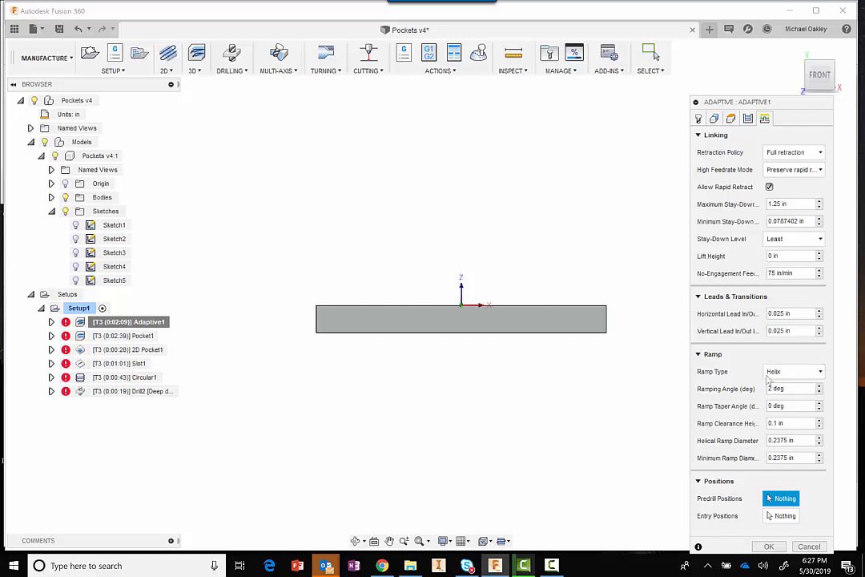
pyautogui.click(820, 373)
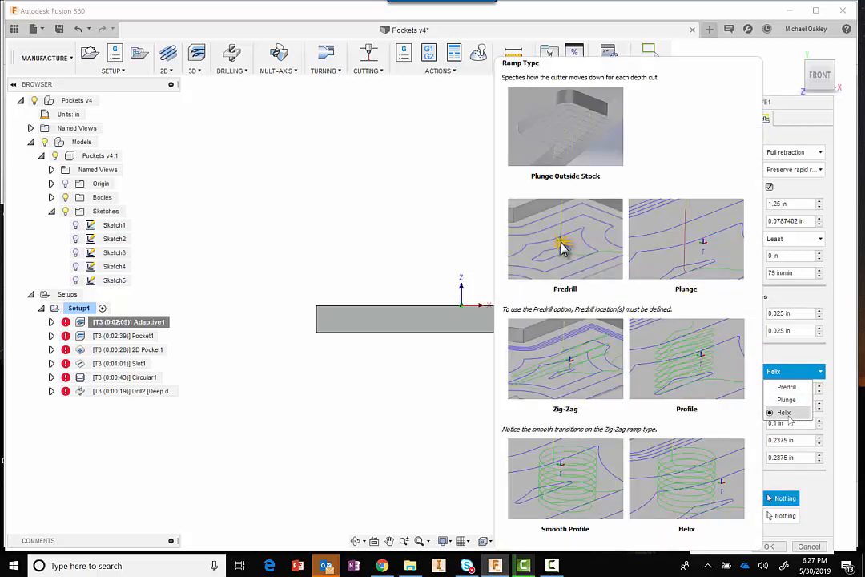
pyautogui.click(768, 547)
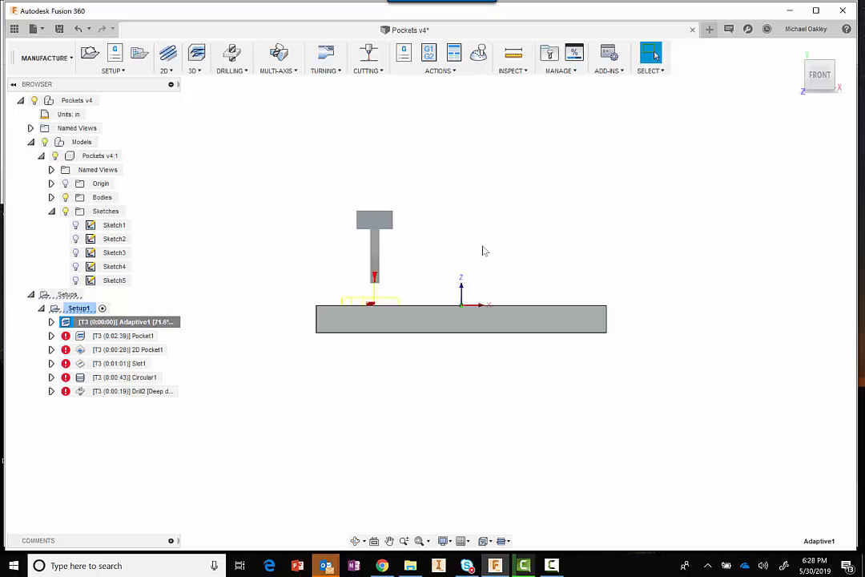
# Examine the Adaptive1 and Pocket1 toolpaths in the stepped pocket from an angled view
pyautogui.keyDown('shift'); pyautogui.moveTo(501, 256); pyautogui.dragTo(469, 282, button='middle'); pyautogui.keyUp('shift')
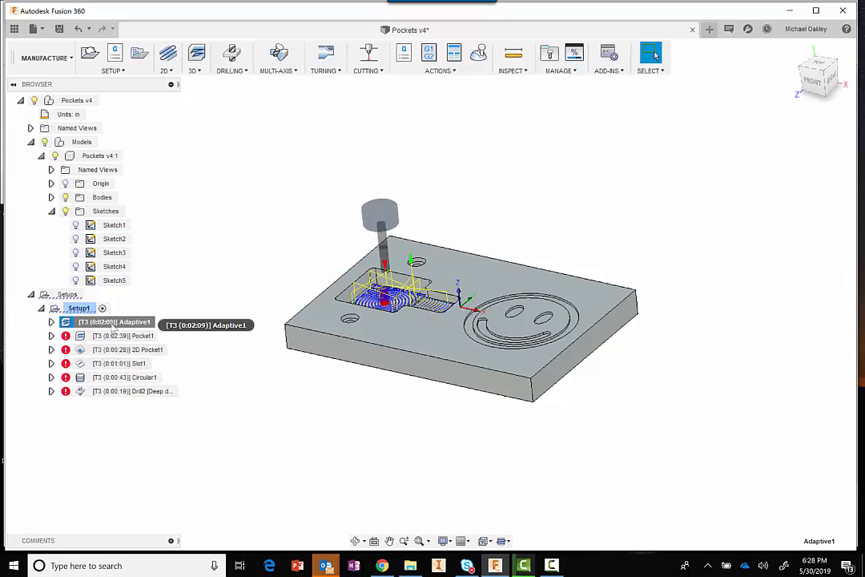
pyautogui.click(112, 322)
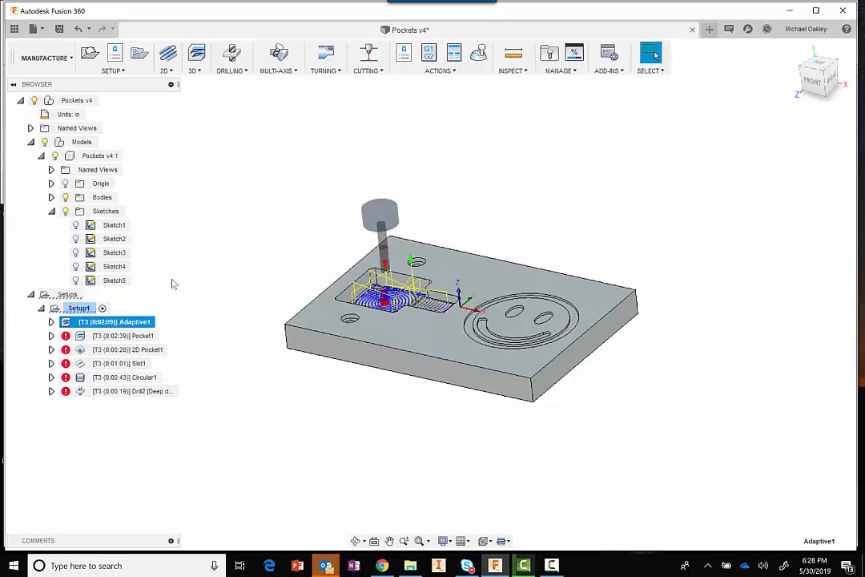
pyautogui.click(137, 337)
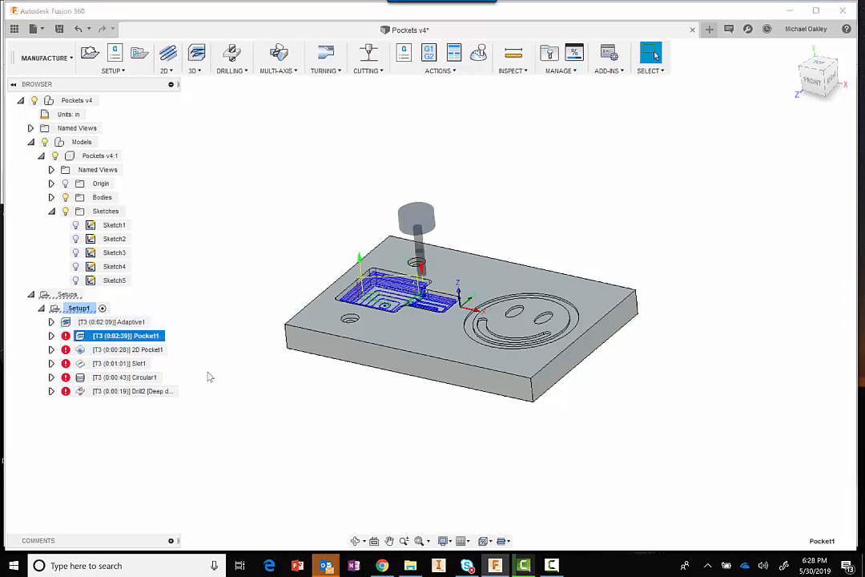
pyautogui.scroll(5, 268, 234)
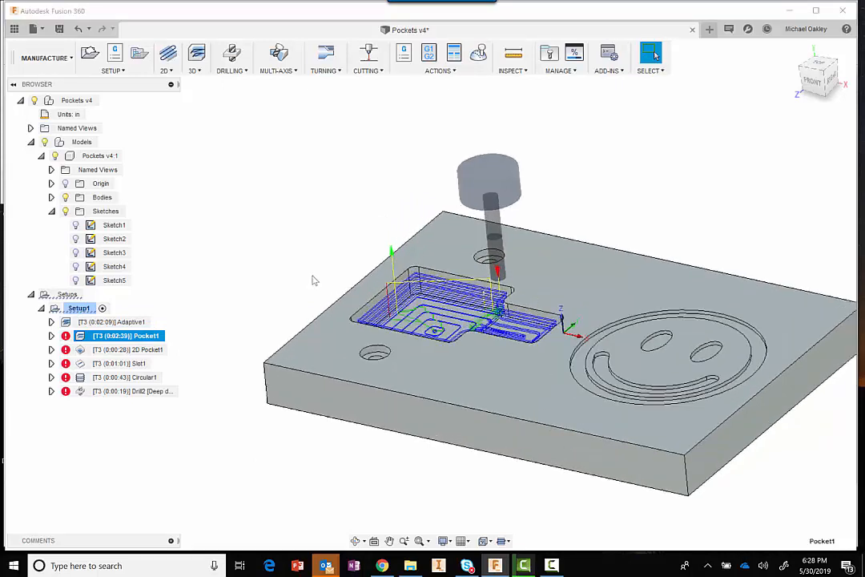
pyautogui.scroll(-2, 314, 279)
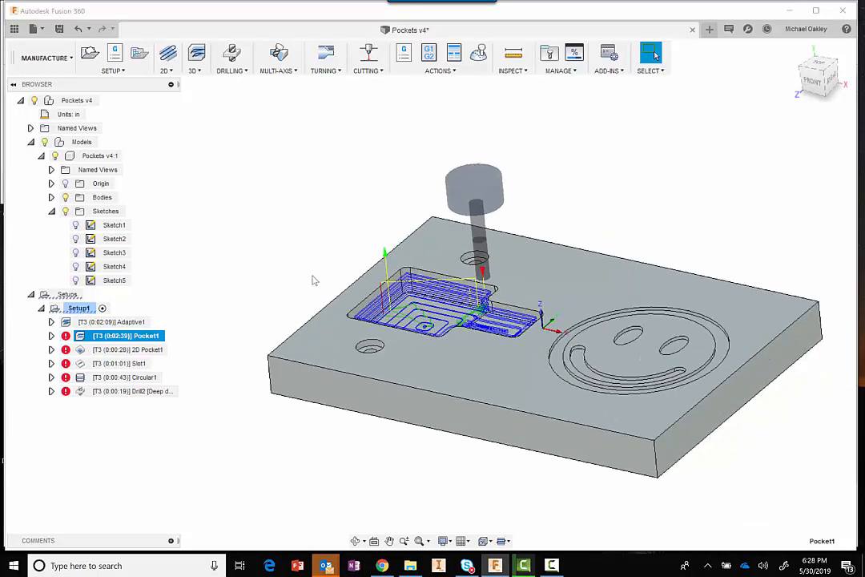
# Generate the toolpaths of all operations in Setup1, including those that do not require regeneration
pyautogui.rightClick(81, 312)
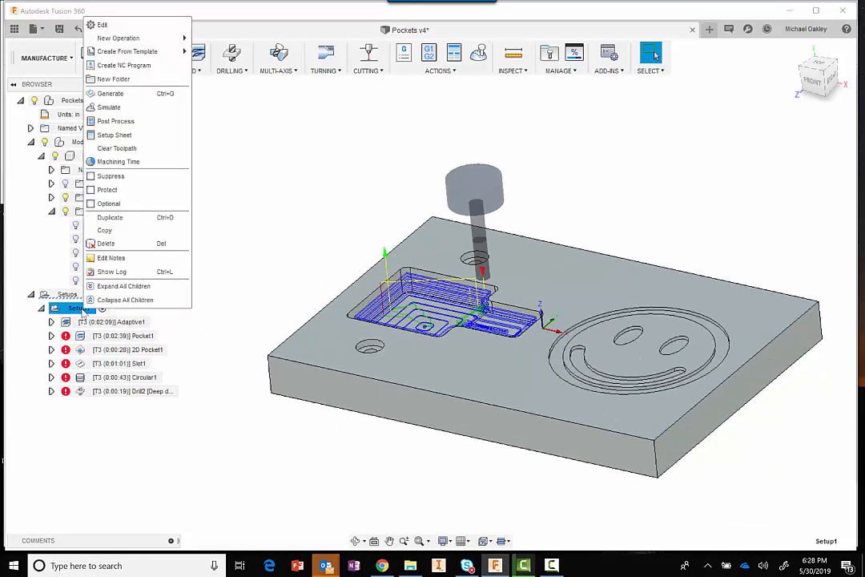
pyautogui.click(118, 96)
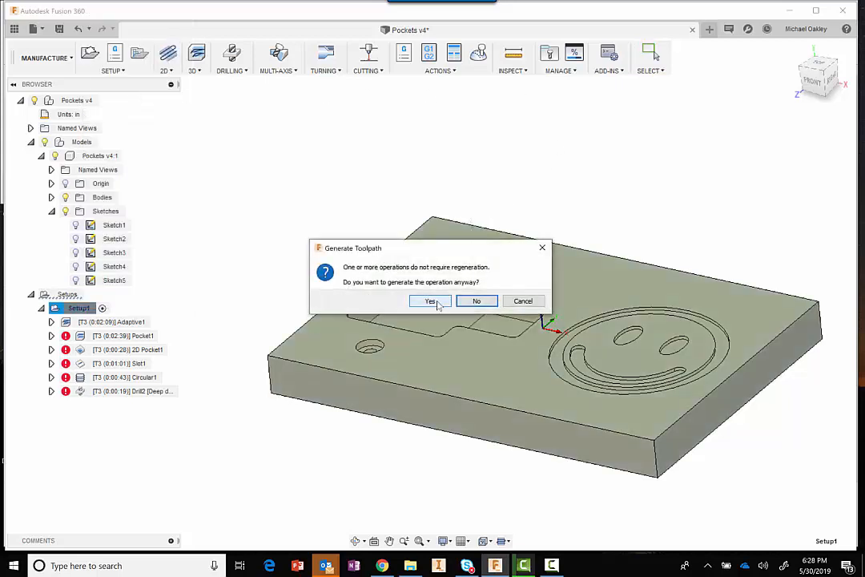
pyautogui.click(437, 303)
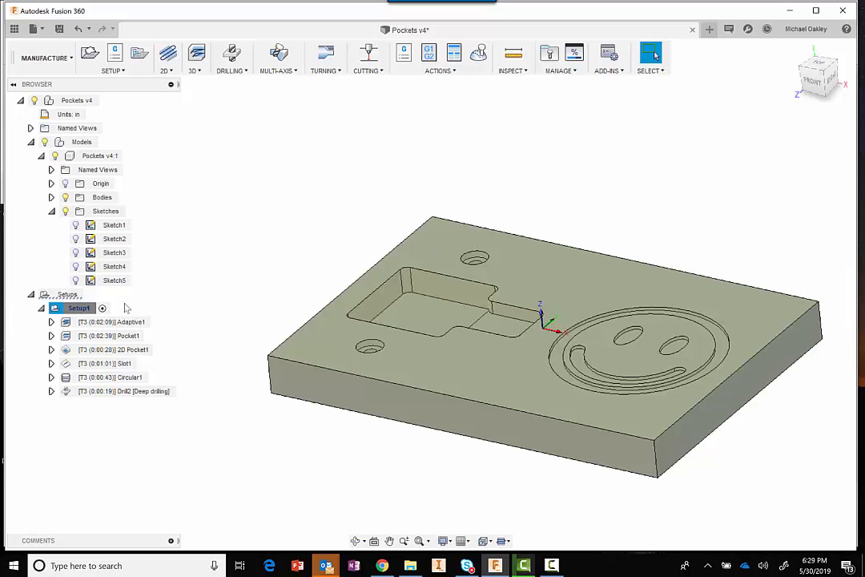
# Simulate Setup1, advance through the Adaptive1 and Pocket1 operations to examine the machined pocket, and close the simulation
pyautogui.click(476, 64)
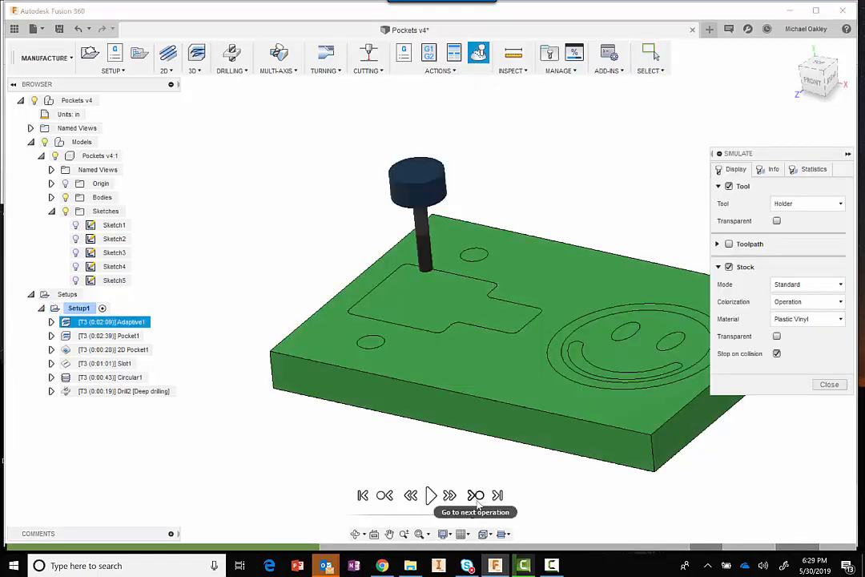
pyautogui.click(478, 503)
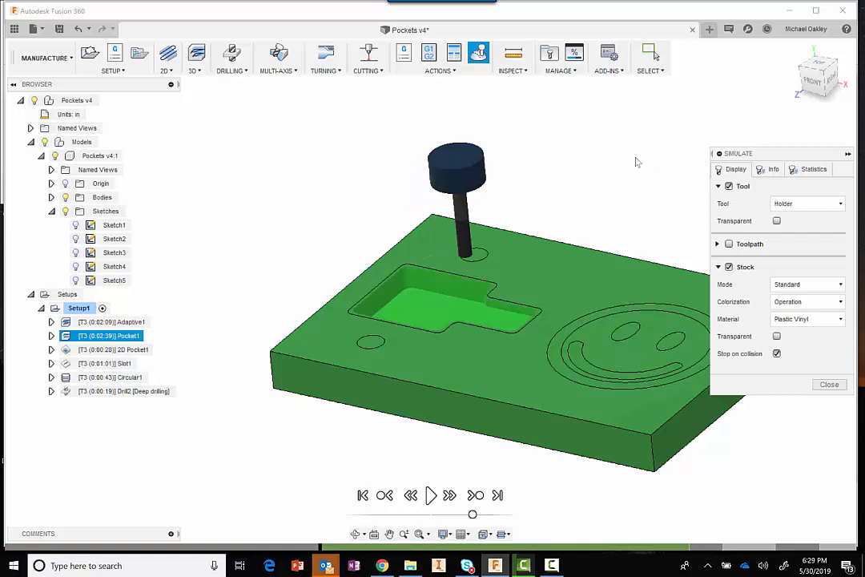
pyautogui.moveTo(633, 160); pyautogui.dragTo(568, 150, button='middle')
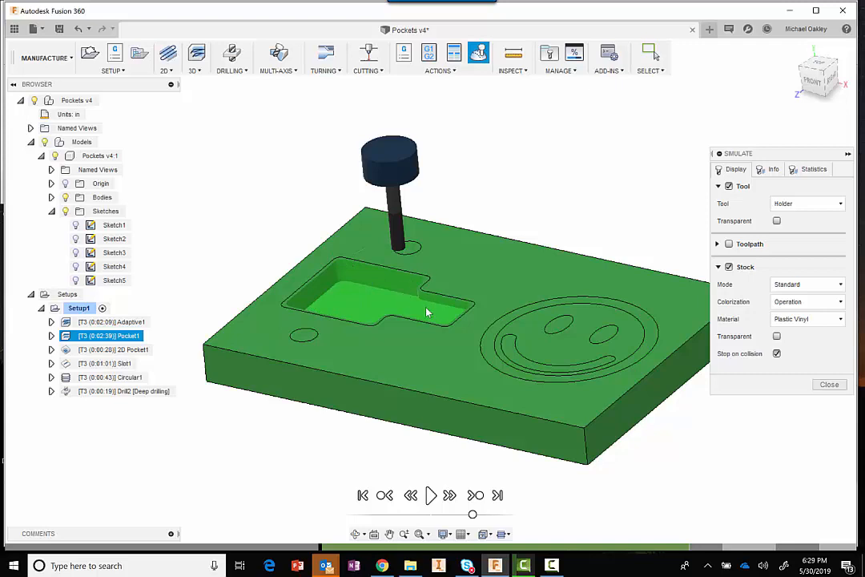
pyautogui.click(476, 495)
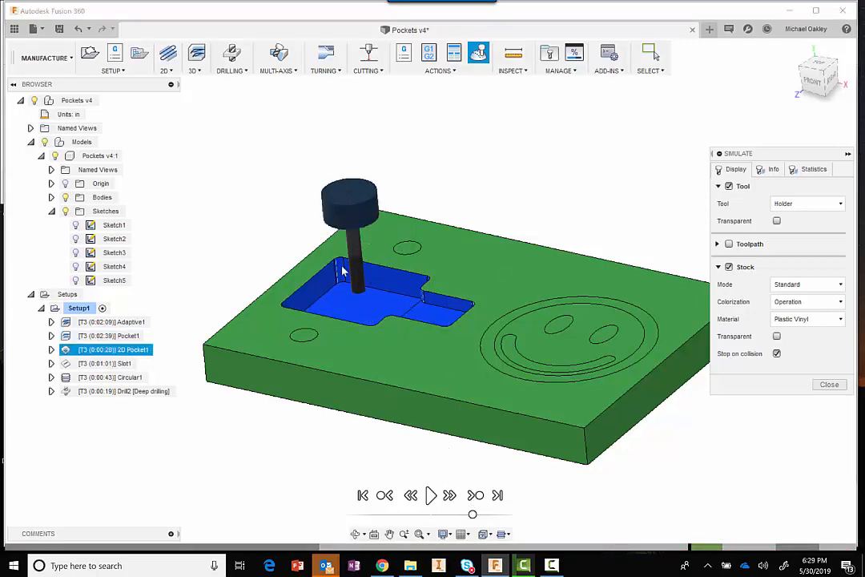
pyautogui.click(830, 385)
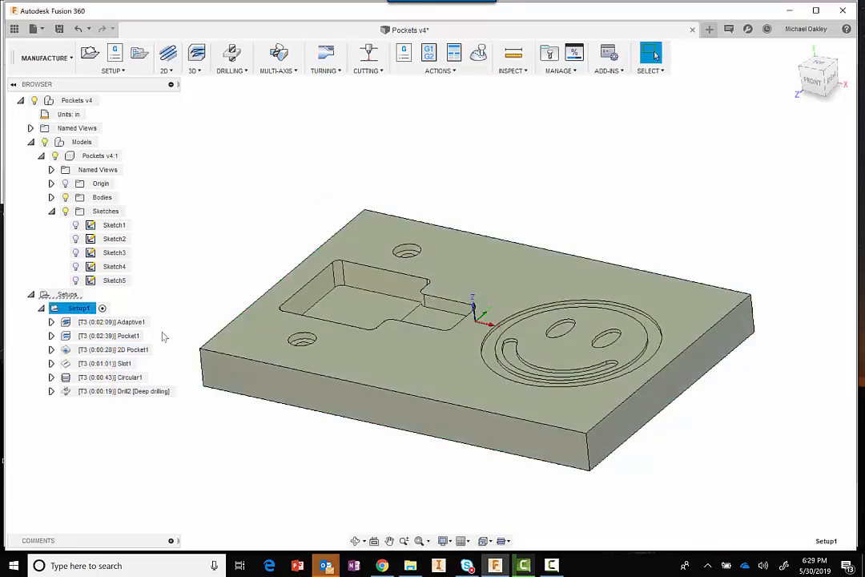
# Open the Pocket1 operation and review its machining boundary, tool containment and Rest Machining source options
pyautogui.doubleClick(110, 337)
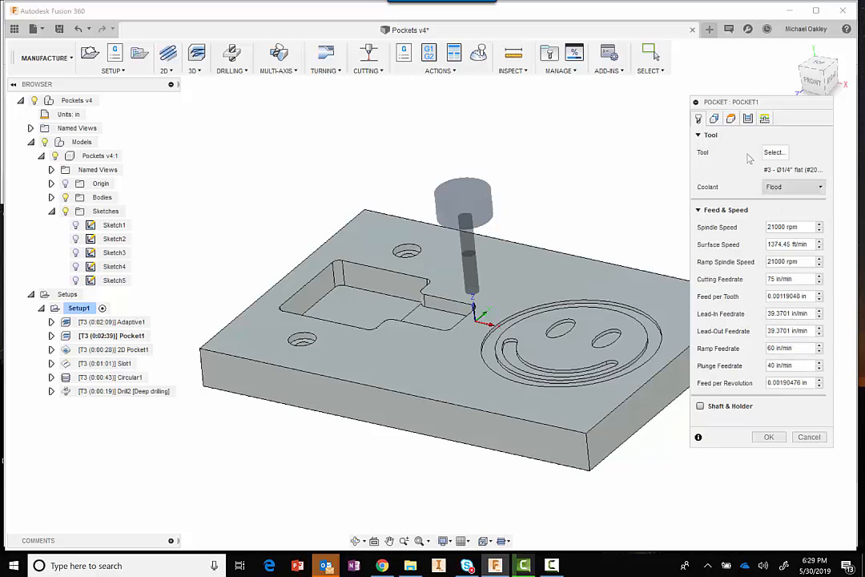
pyautogui.click(715, 119)
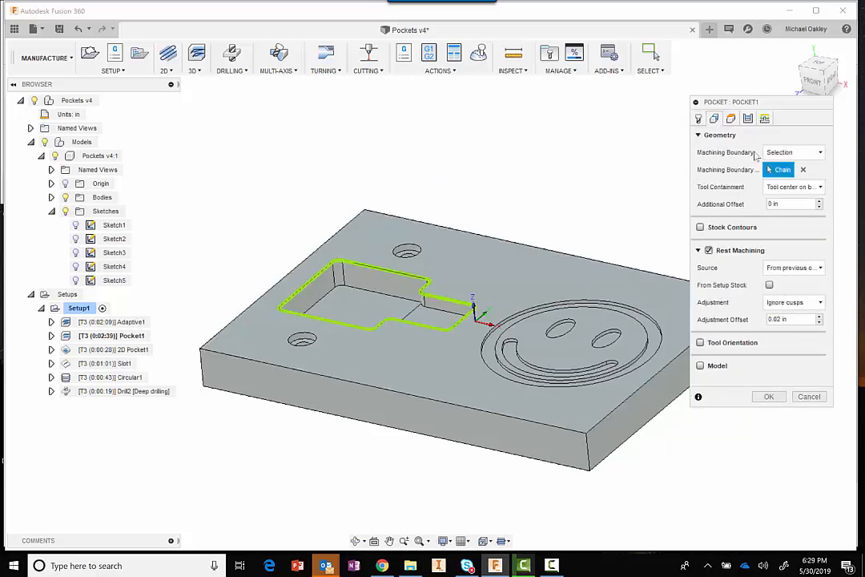
pyautogui.moveTo(821, 188)
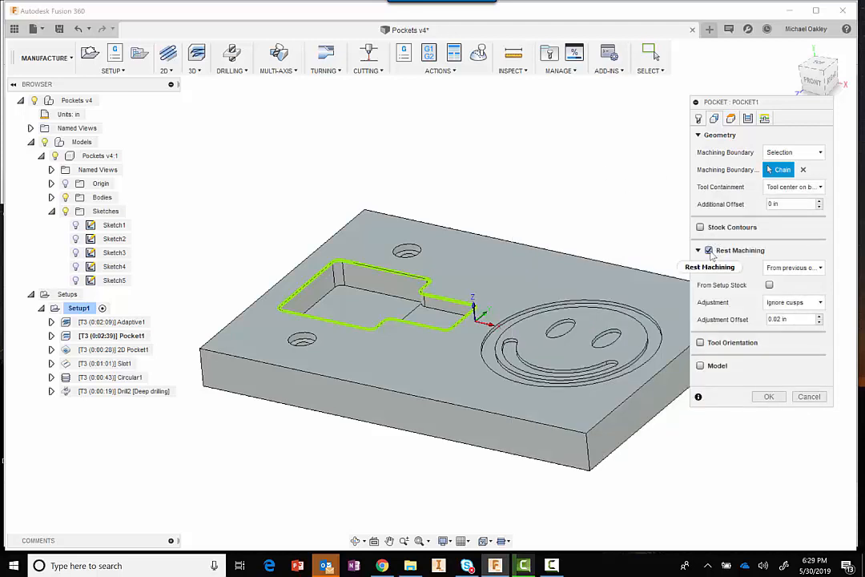
pyautogui.moveTo(711, 254)
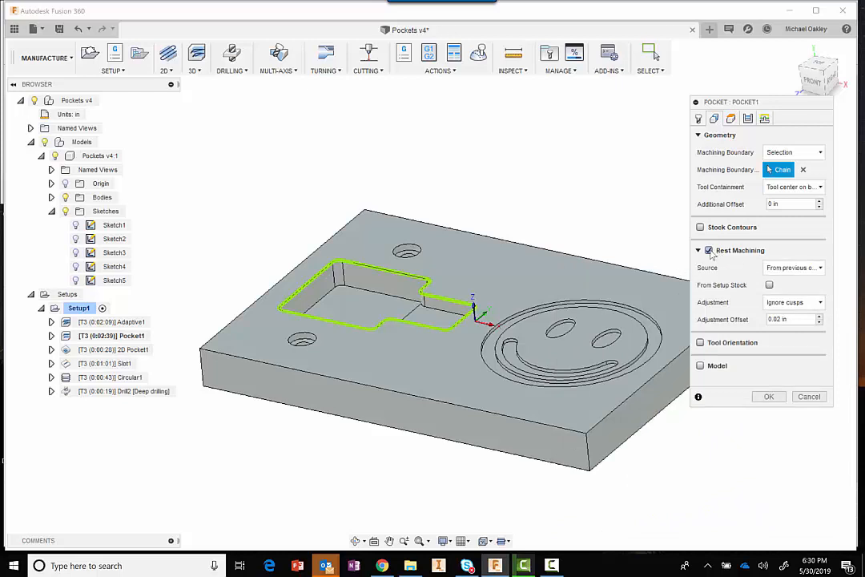
pyautogui.click(822, 269)
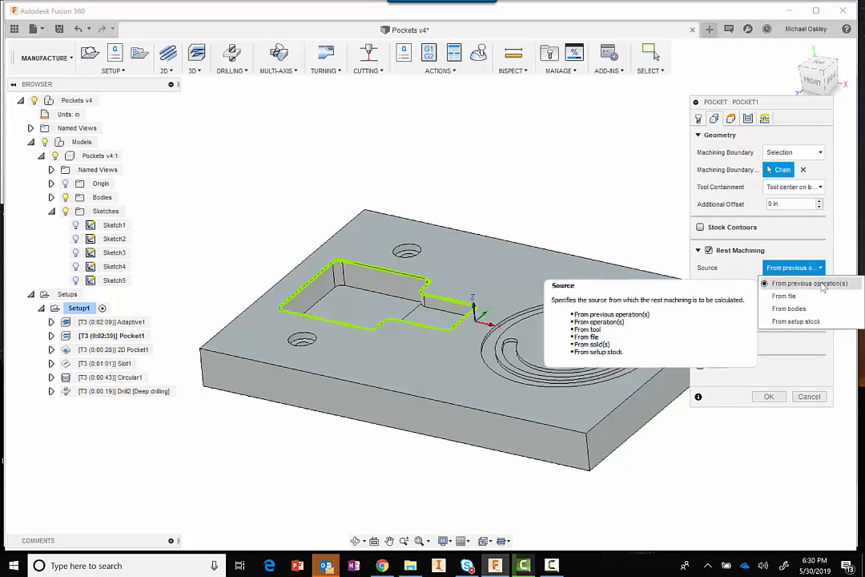
pyautogui.click(529, 174)
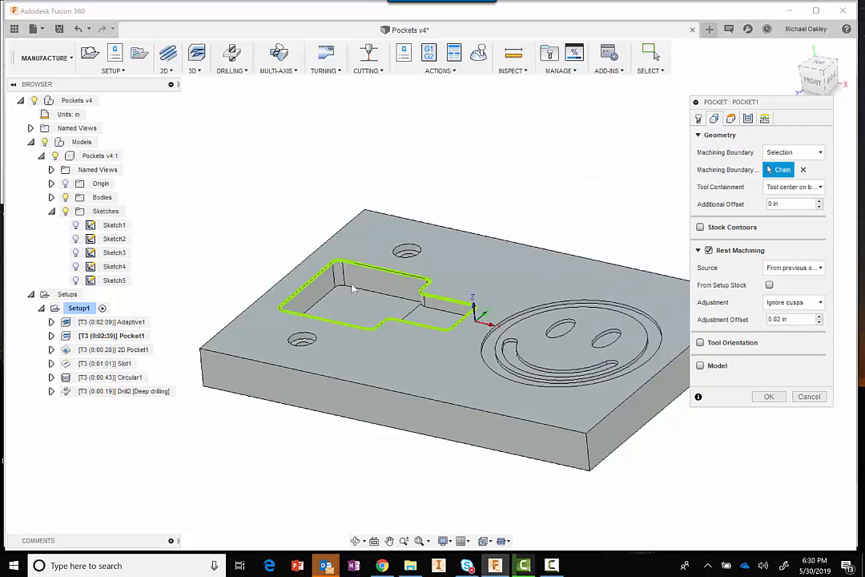
# Turn off Rest Machining for Pocket1, accept the operation, and view its recalculated toolpath
pyautogui.click(709, 252)
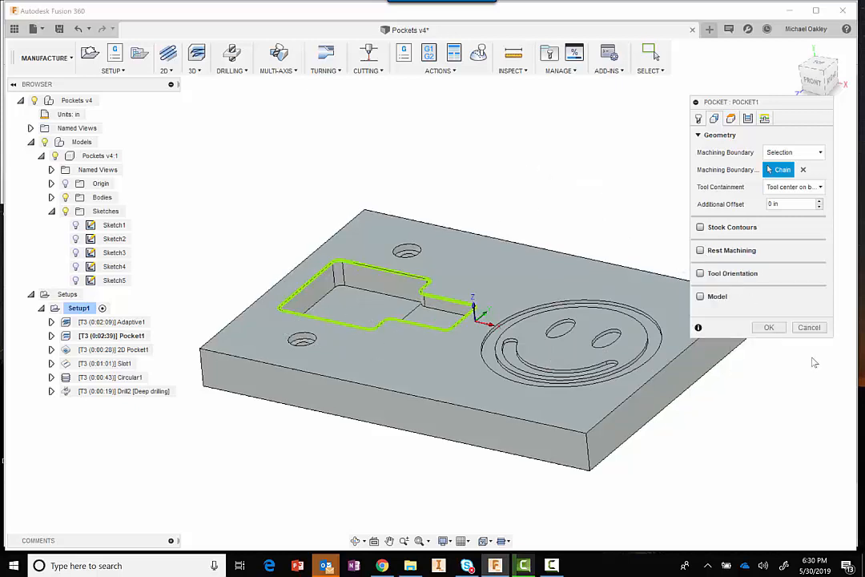
pyautogui.click(769, 328)
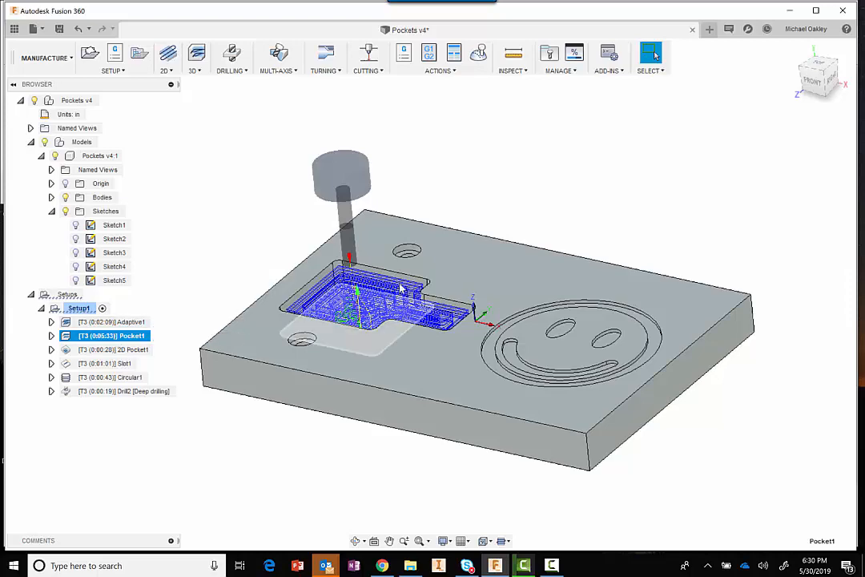
pyautogui.moveTo(566, 129)
pyautogui.keyDown('shift'); pyautogui.mouseDown(button='middle')
pyautogui.moveTo(569, 184)
pyautogui.moveTo(568, 126)
pyautogui.mouseUp(button='middle'); pyautogui.keyUp('shift')
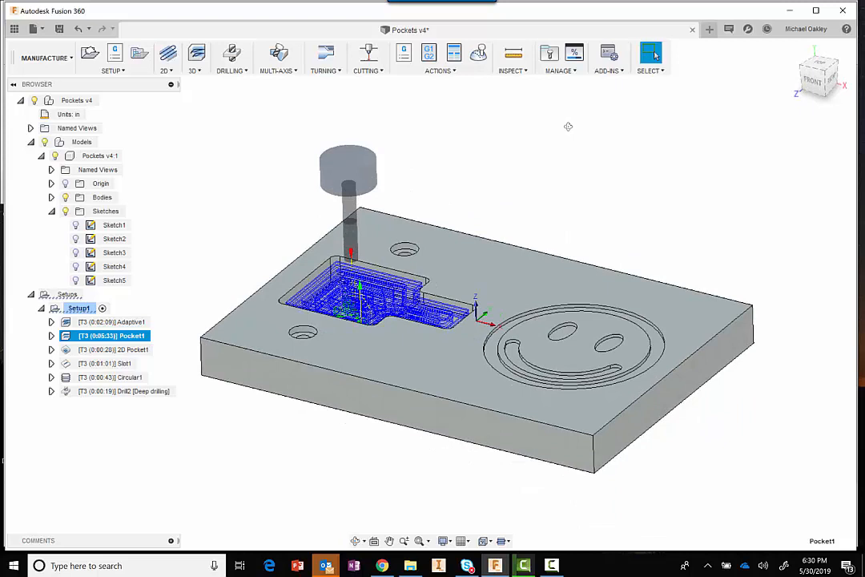
# Simulate Setup1, play the Pocket1 operation in the stepped pocket, and close the simulation
pyautogui.click(82, 310)
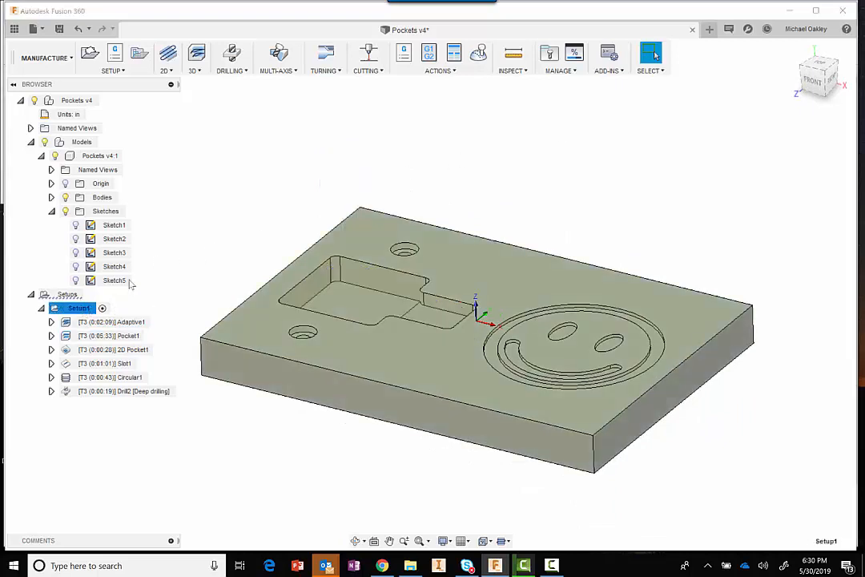
pyautogui.click(480, 56)
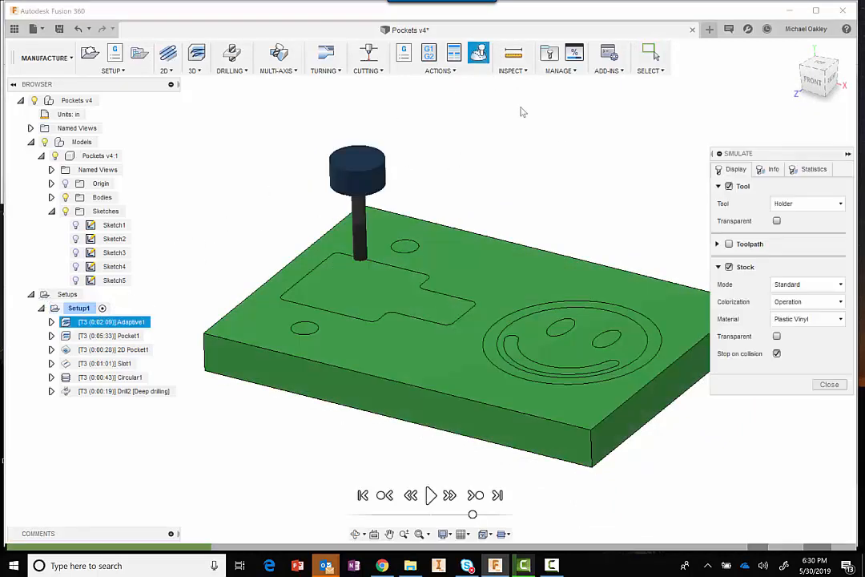
pyautogui.click(431, 496)
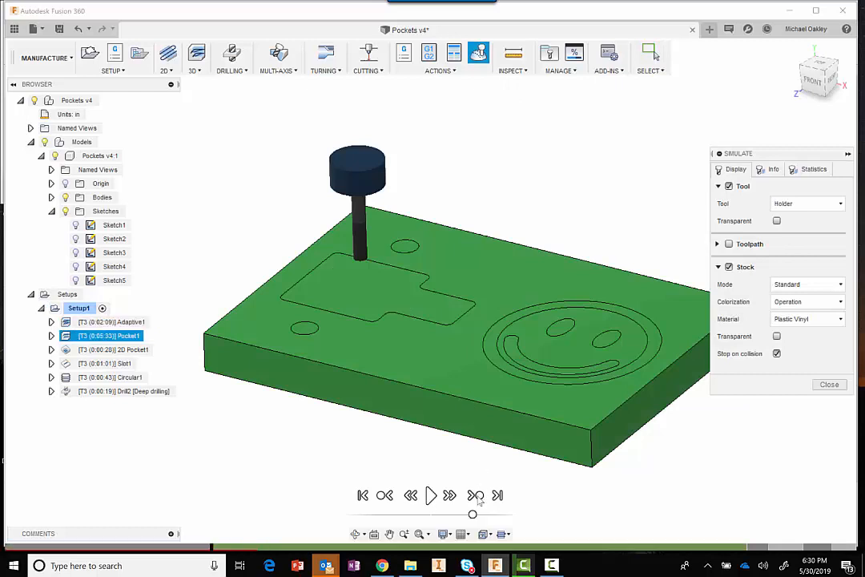
pyautogui.click(432, 496)
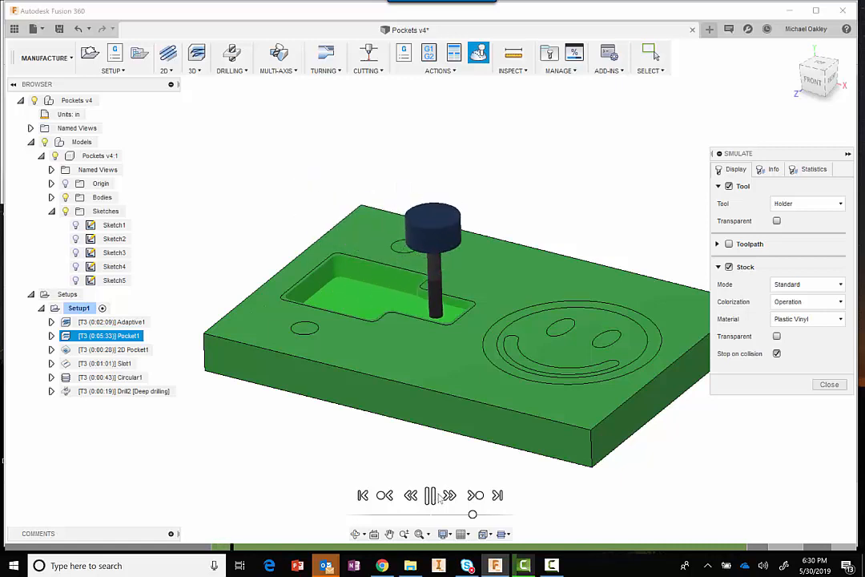
pyautogui.click(837, 386)
# Turn on Rest Machining for Pocket1 and accept the operation to recalculate its toolpath
pyautogui.click(103, 336)
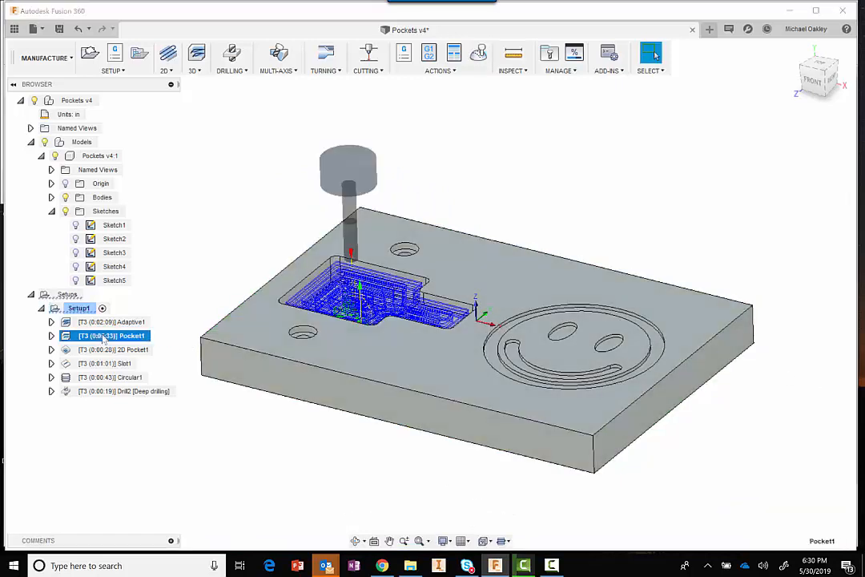
pyautogui.doubleClick(103, 336)
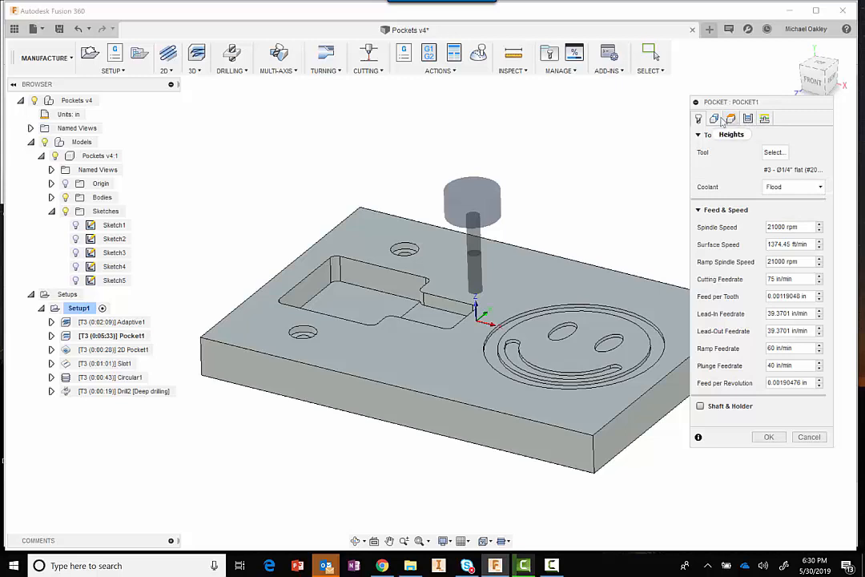
pyautogui.click(714, 118)
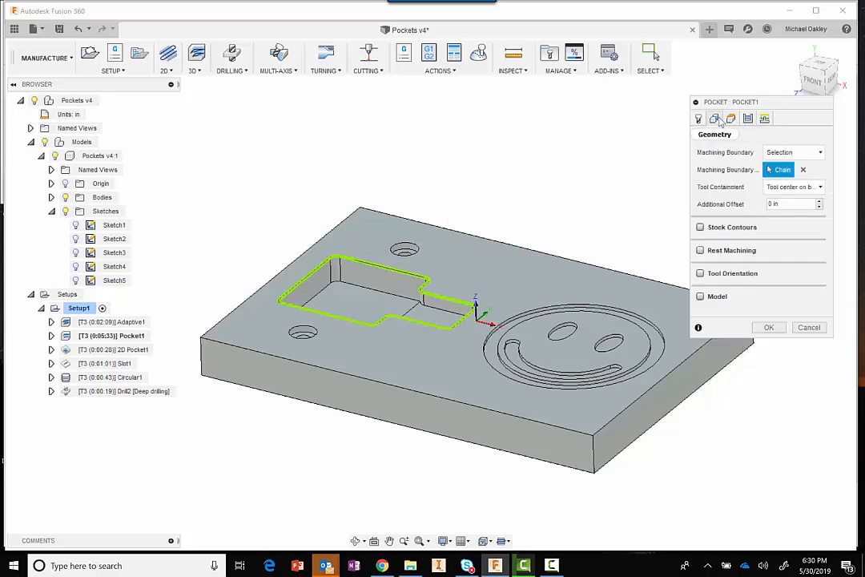
pyautogui.click(700, 251)
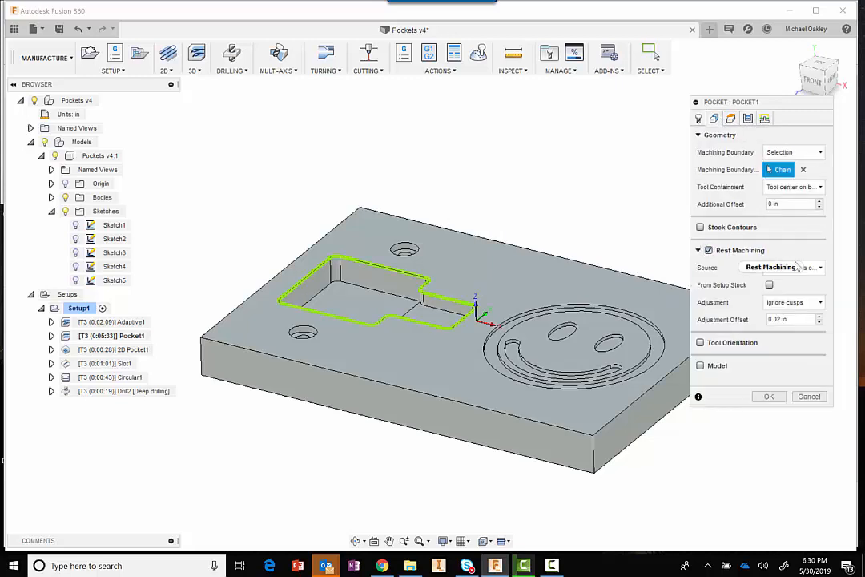
pyautogui.click(768, 396)
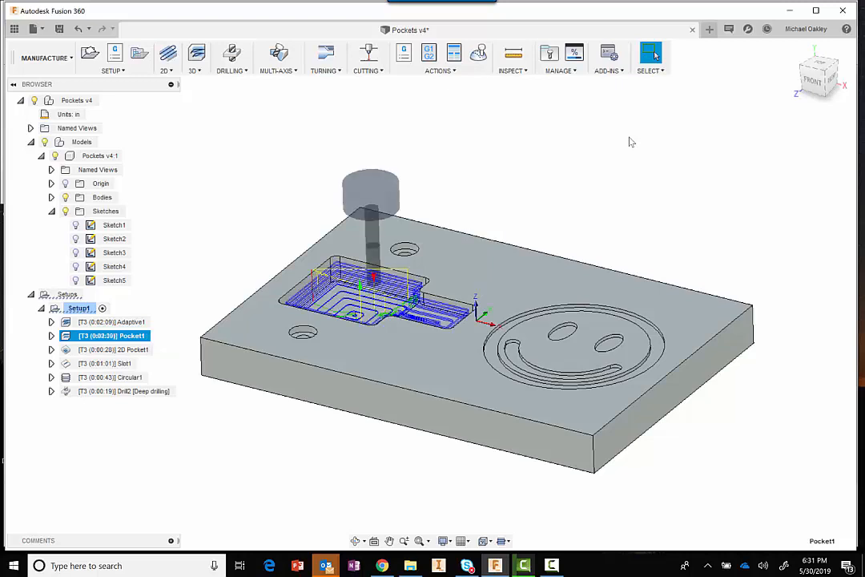
# View the 2D Pocket1 toolpath in the smiley's eyes, then review Slot1's tool and passes settings and accept the operation
pyautogui.click(127, 352)
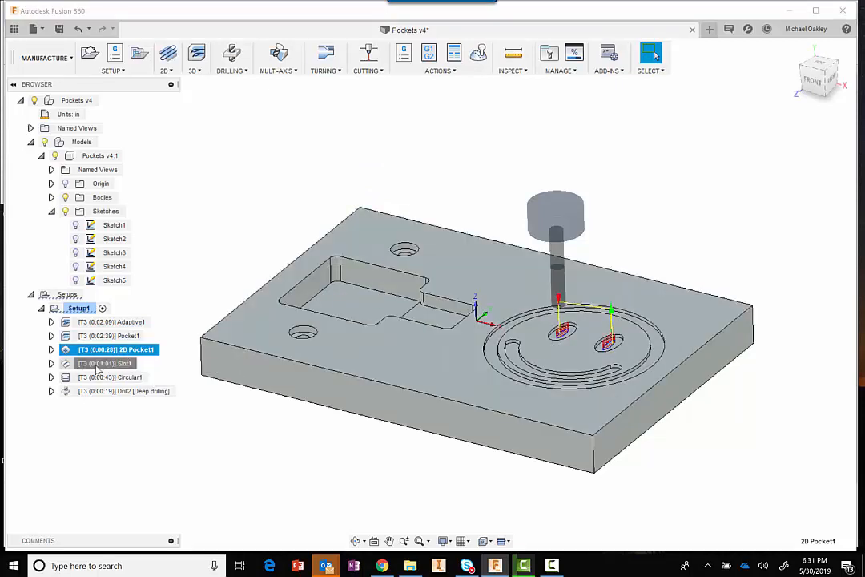
pyautogui.doubleClick(97, 365)
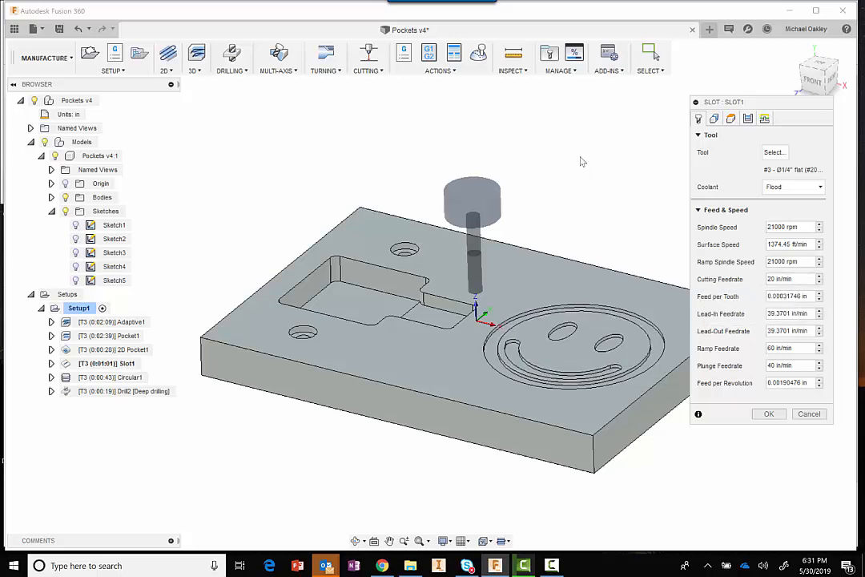
pyautogui.click(749, 120)
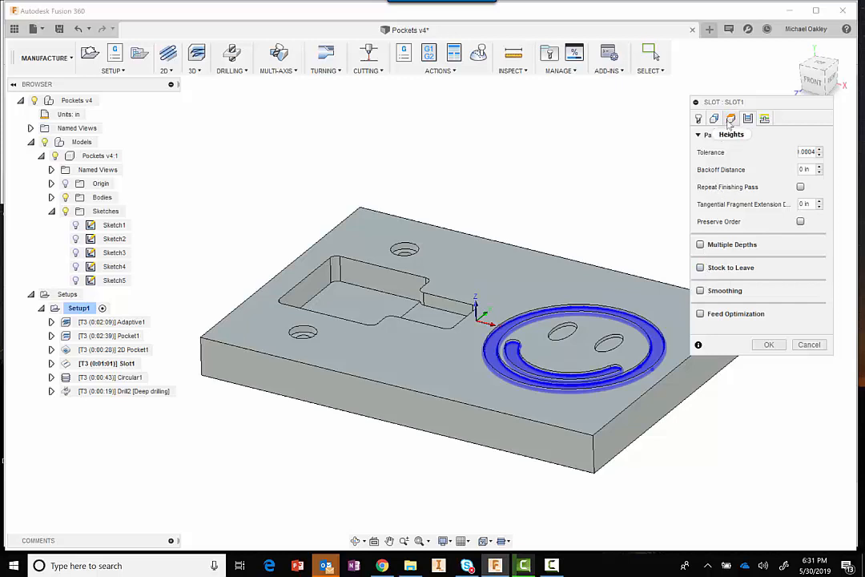
pyautogui.click(768, 346)
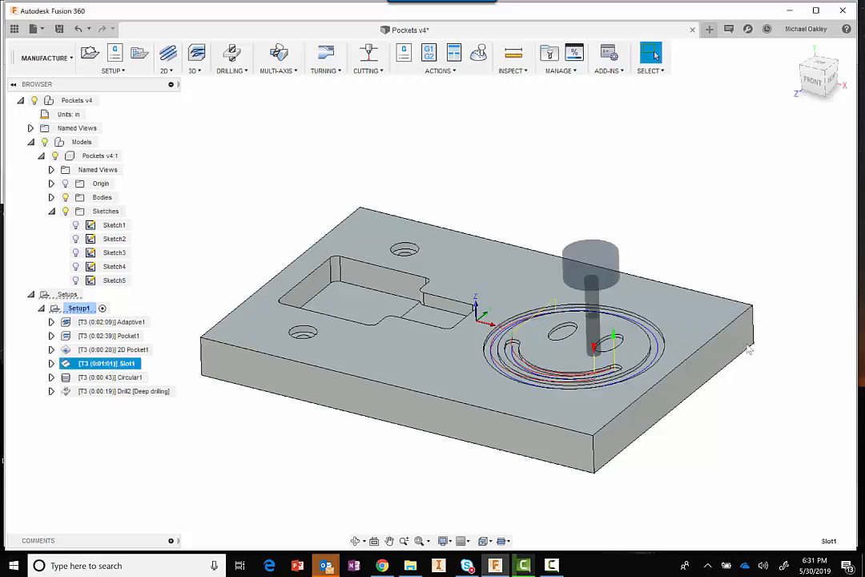
# Review Circular1's tool, multiple depths and linking settings for the two counterbores, and accept the operation
pyautogui.doubleClick(113, 378)
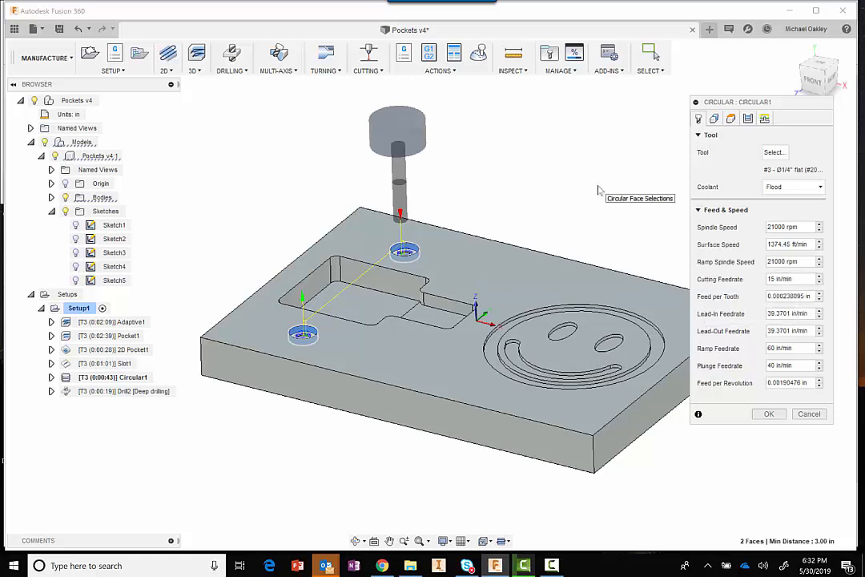
pyautogui.click(765, 118)
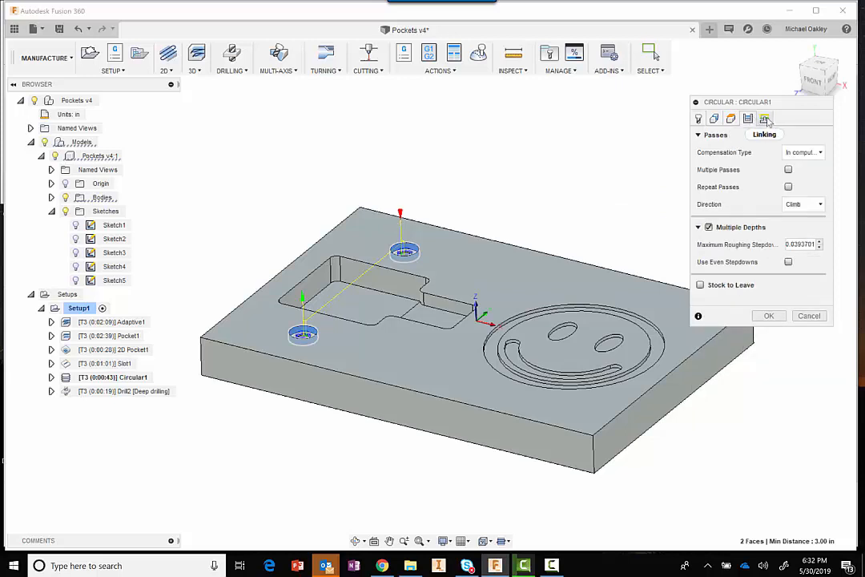
pyautogui.click(766, 119)
pyautogui.click(770, 292)
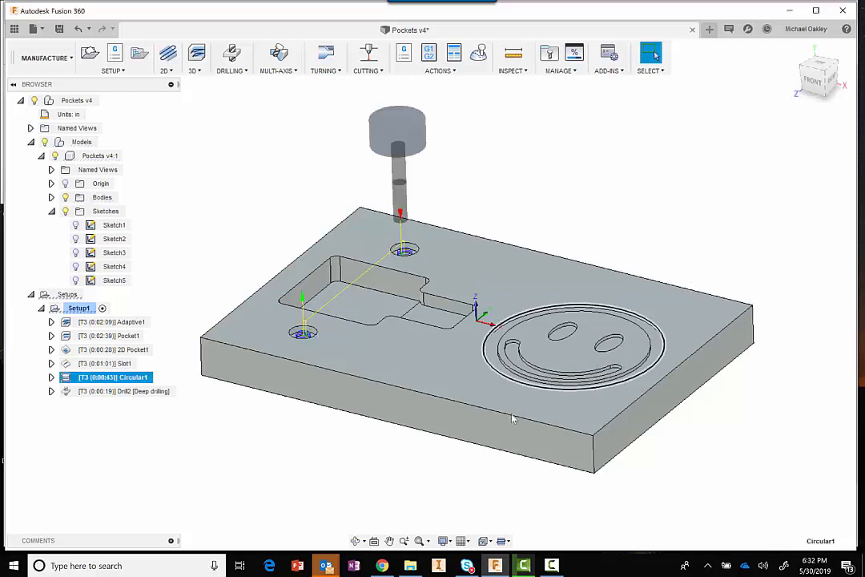
# Review Drill2's hole faces, cycle types and pecking depth, keep the Deep drilling - full retract cycle, and accept the operation
pyautogui.doubleClick(131, 392)
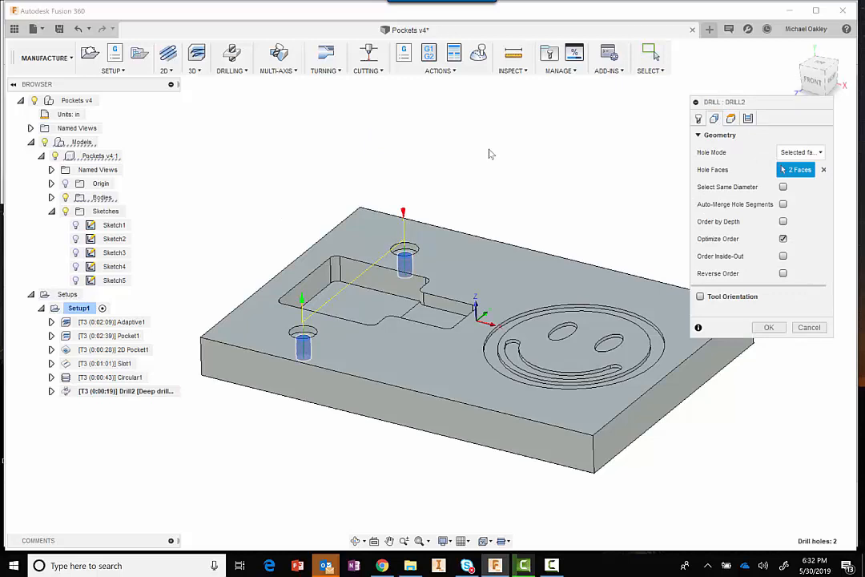
pyautogui.click(748, 120)
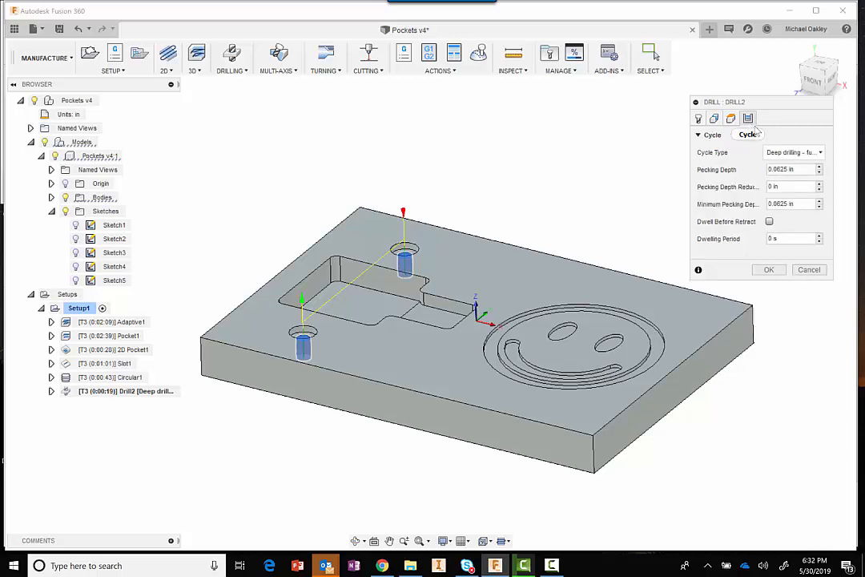
pyautogui.click(821, 153)
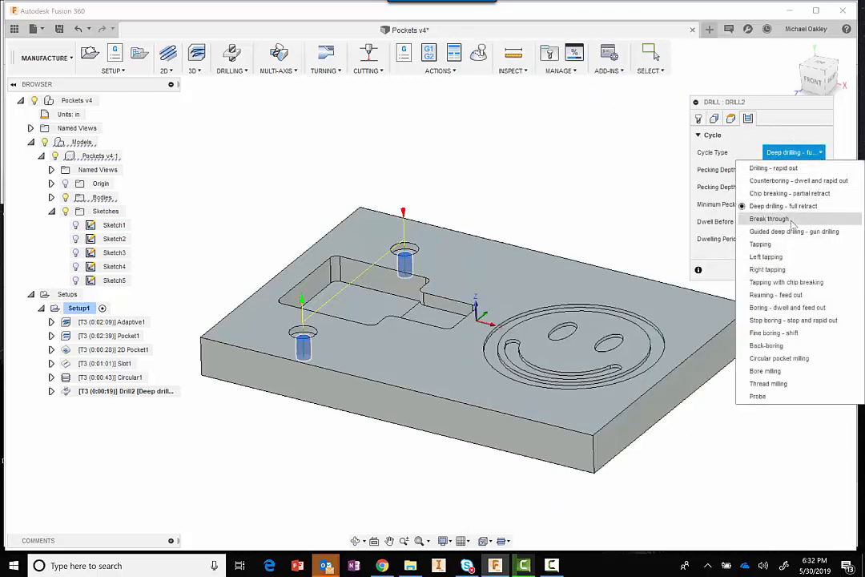
pyautogui.moveTo(793, 213)
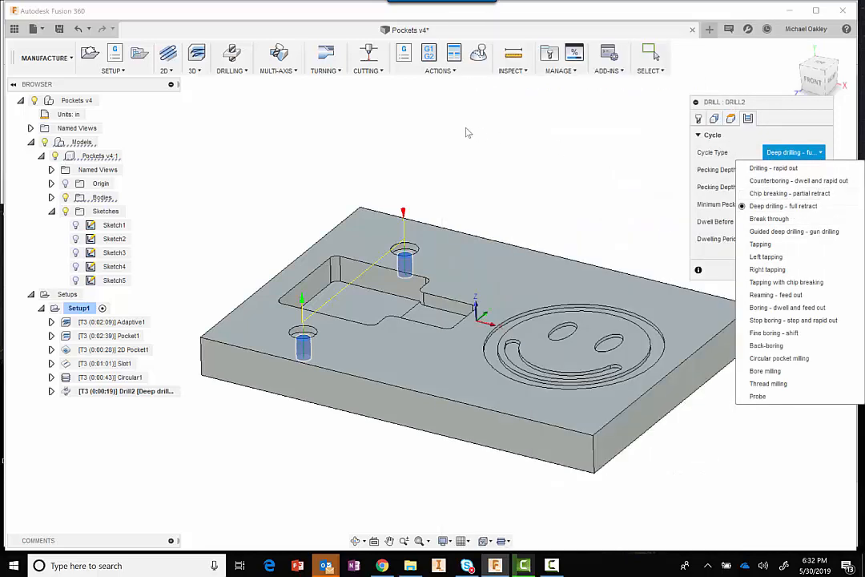
pyautogui.click(469, 133)
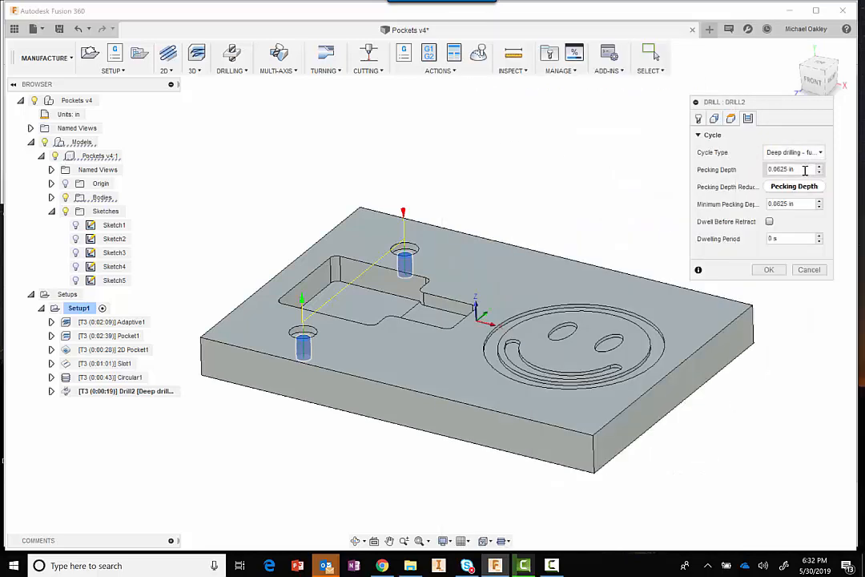
pyautogui.moveTo(805, 169)
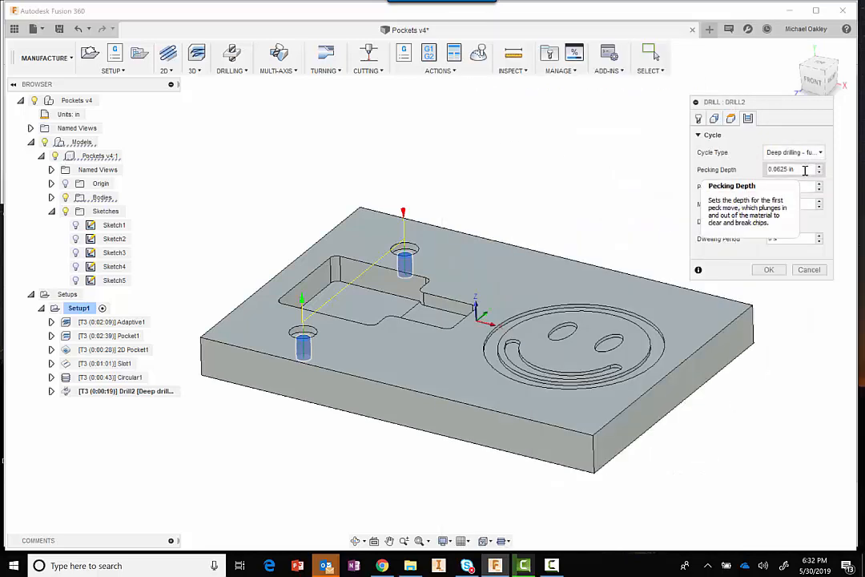
pyautogui.click(769, 270)
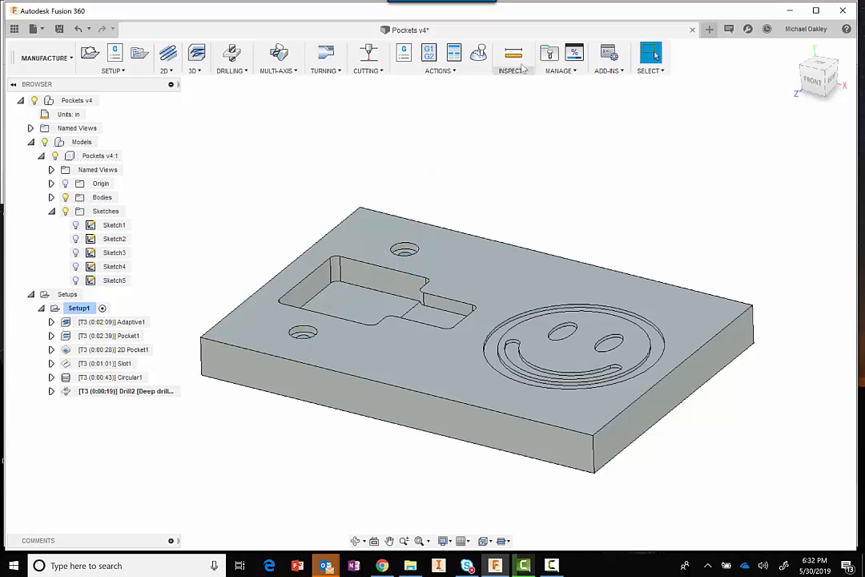
# Simulate all Setup1 operations from Adaptive1 through Drill2 to examine the finished part, and close the simulation
pyautogui.click(479, 53)
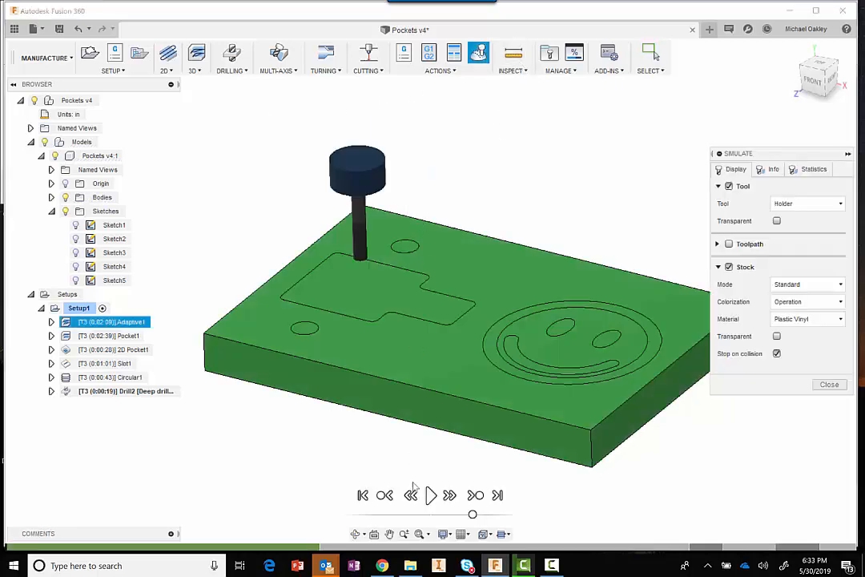
pyautogui.click(431, 495)
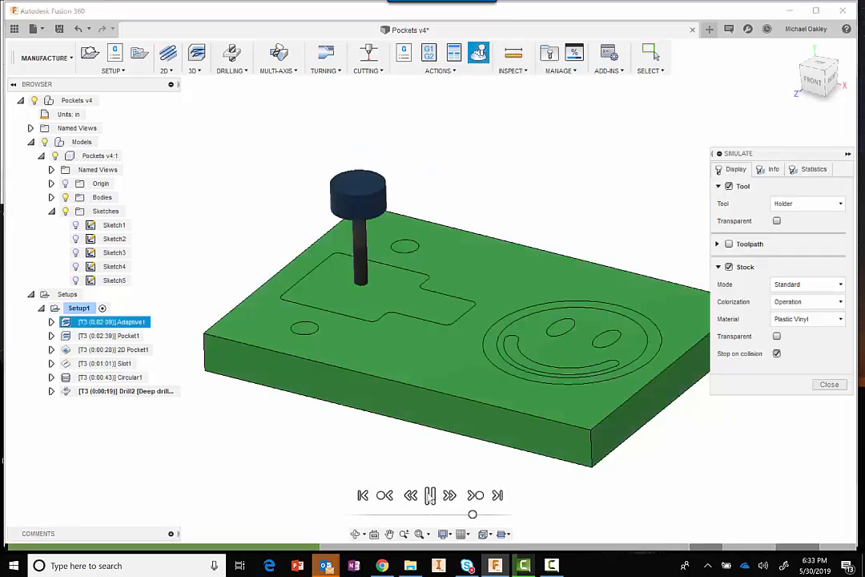
pyautogui.click(475, 495)
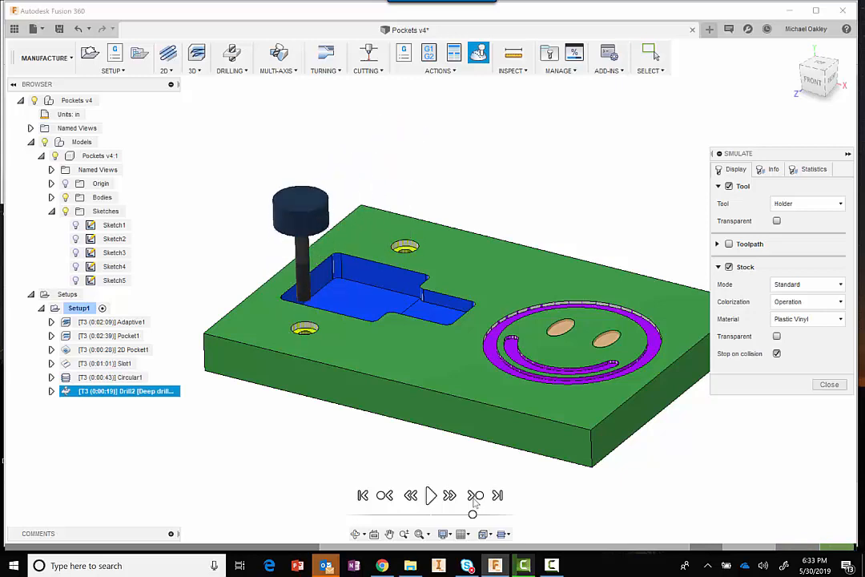
pyautogui.click(827, 386)
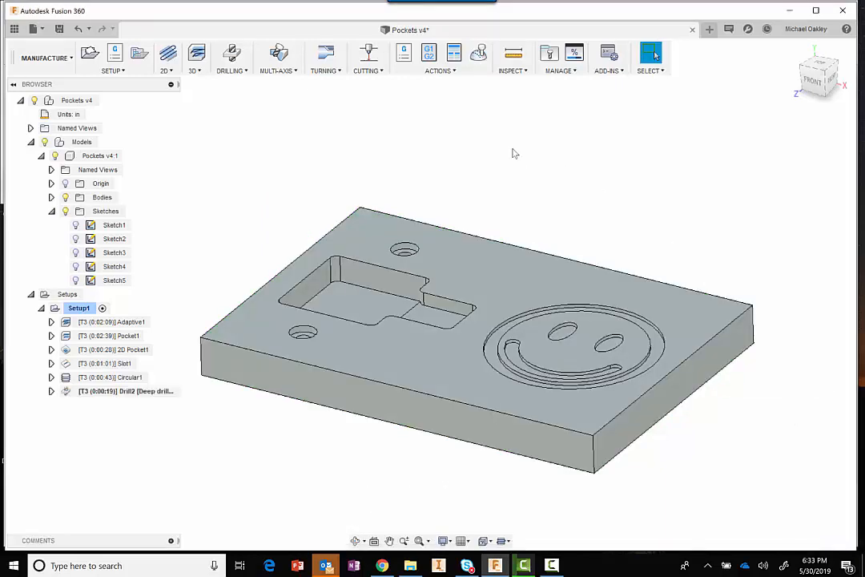